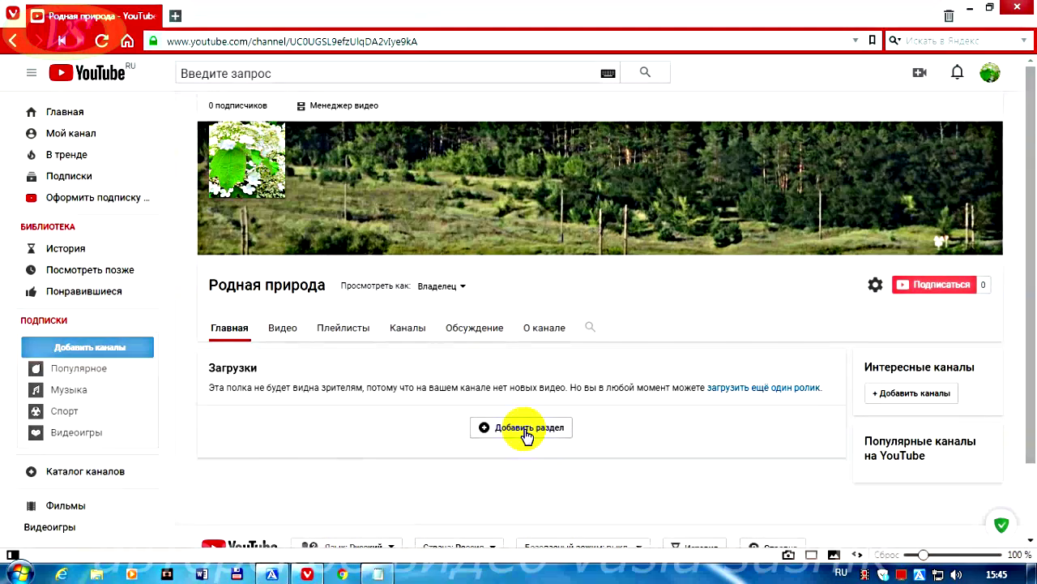
Start a new home-page section, review its Контент choices, then switch to the reference channel's window.
left_click(525, 432)
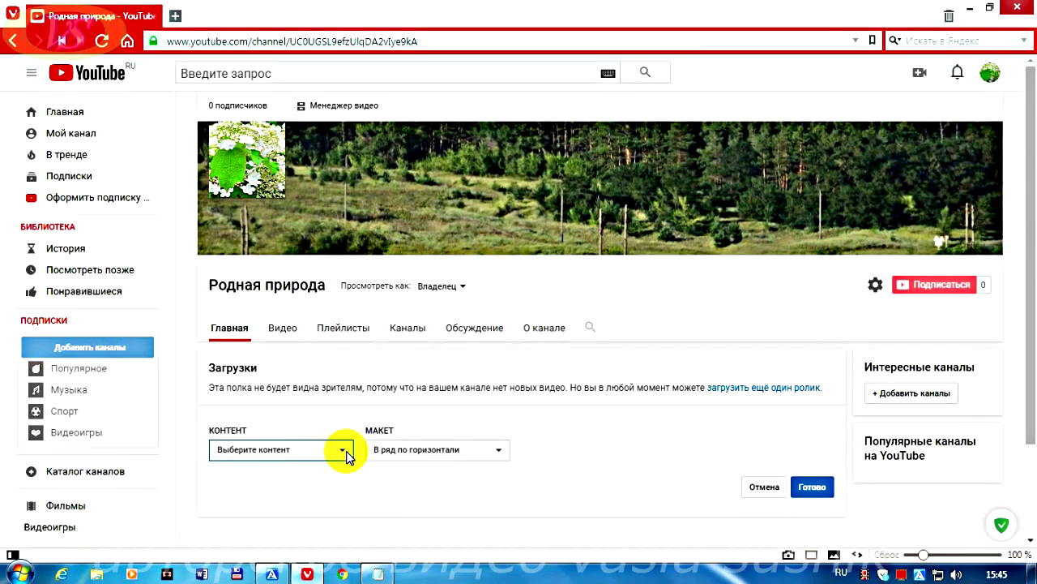
left_click(344, 451)
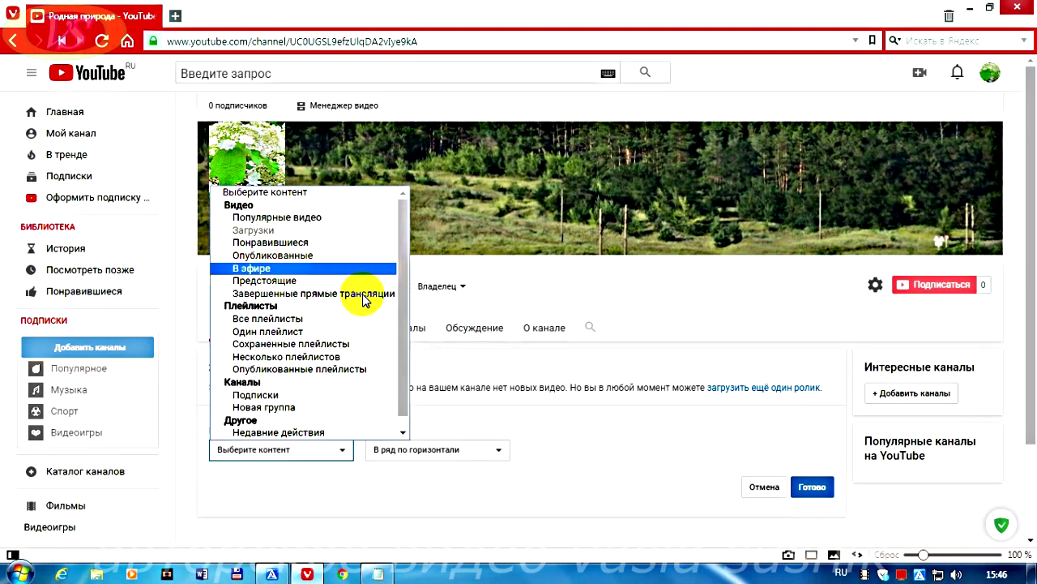
left_click(271, 573)
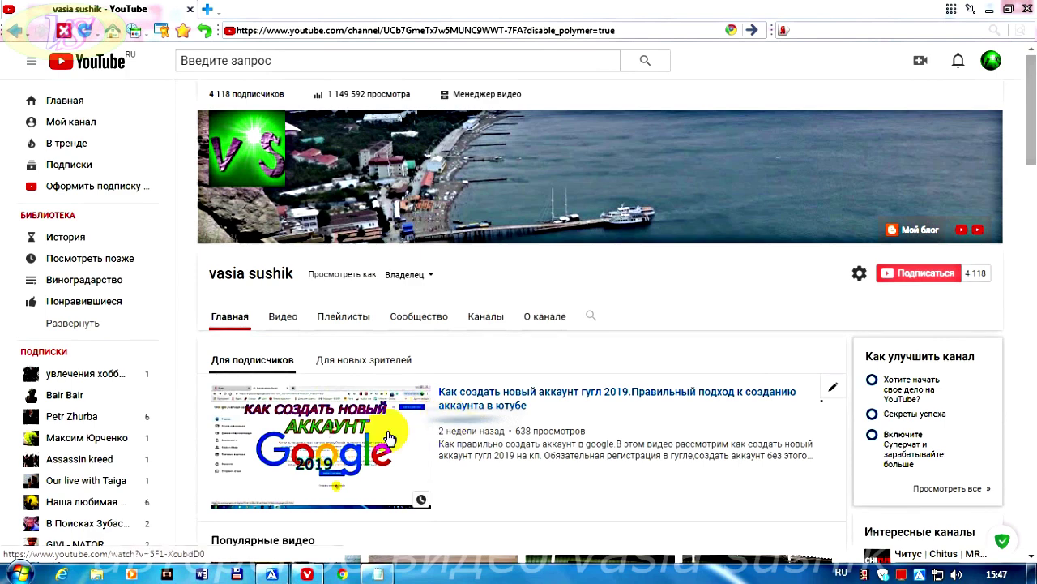
Scroll through the reference channel's video shelves, such as Популярные видео.
scroll(387, 430, "down", 1)
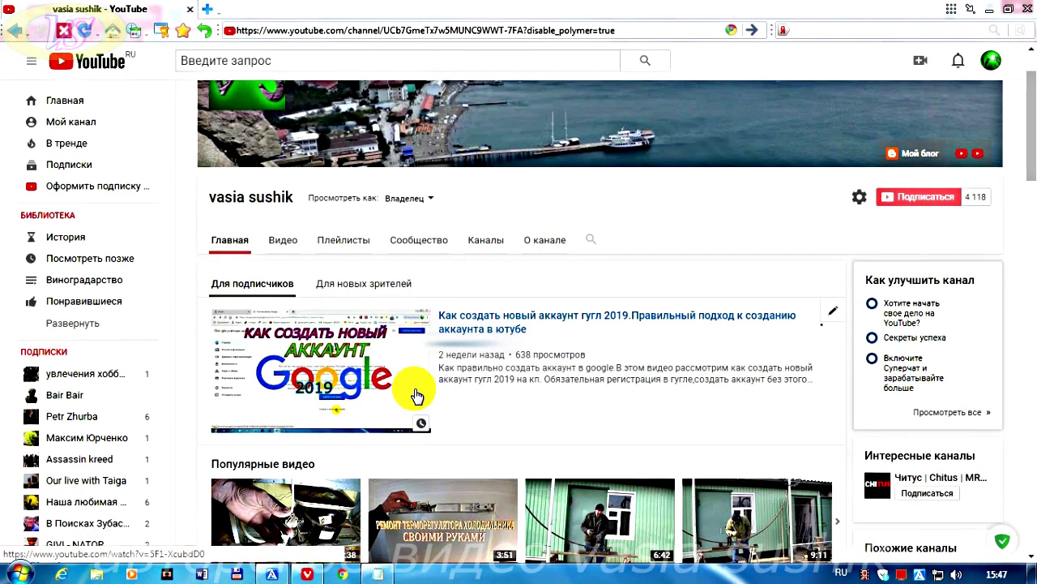
scroll(407, 388, "down", 1)
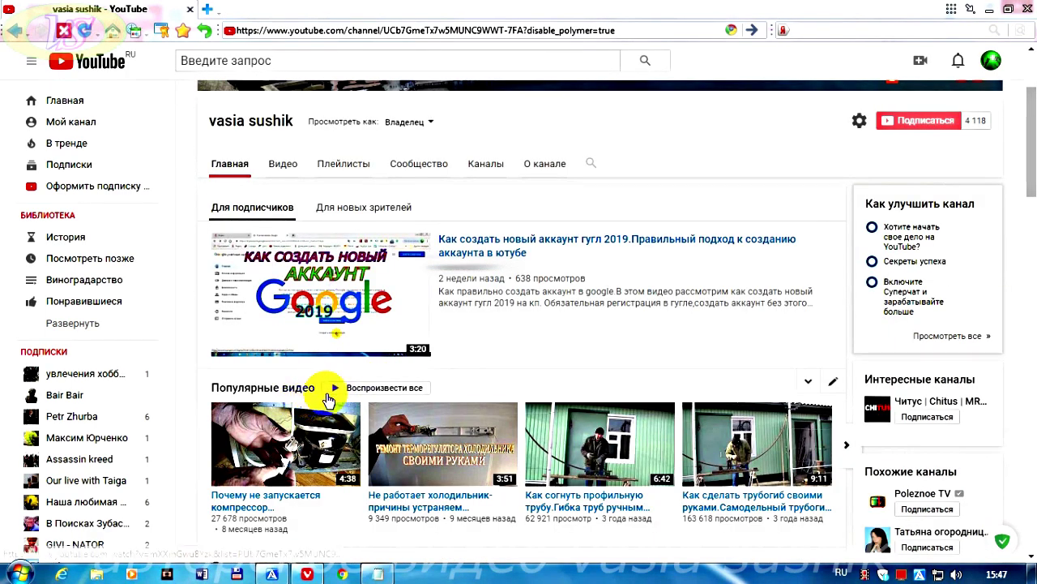
scroll(430, 394, "down", 1)
scroll(430, 405, "down", 2)
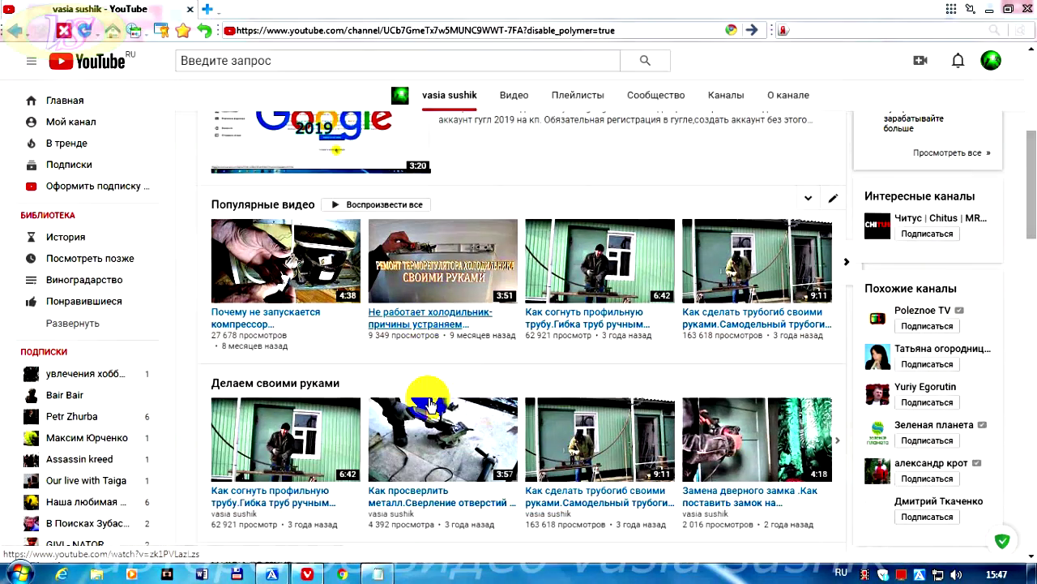
scroll(385, 400, "down", 3)
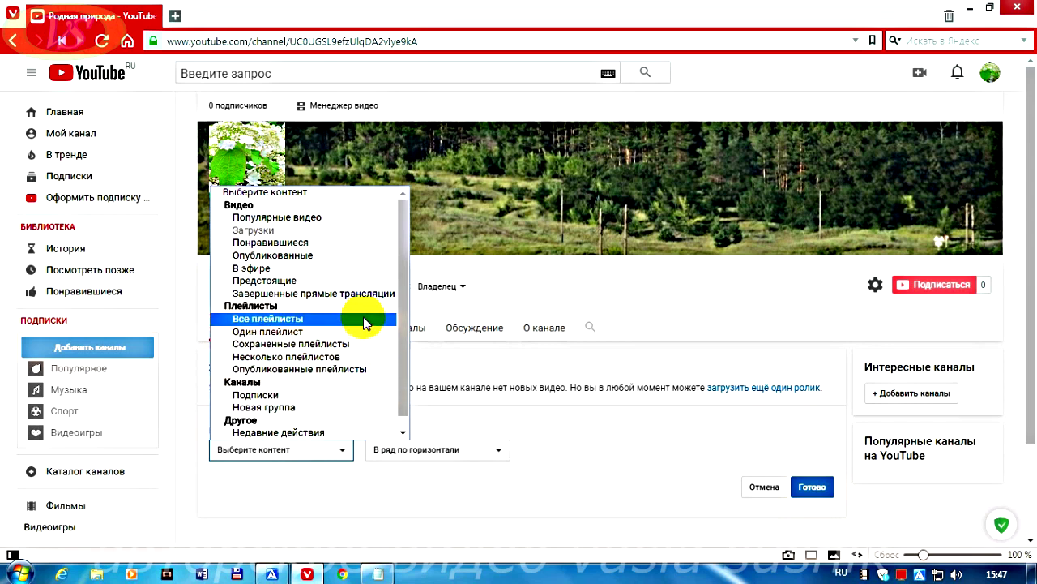
left_click(497, 451)
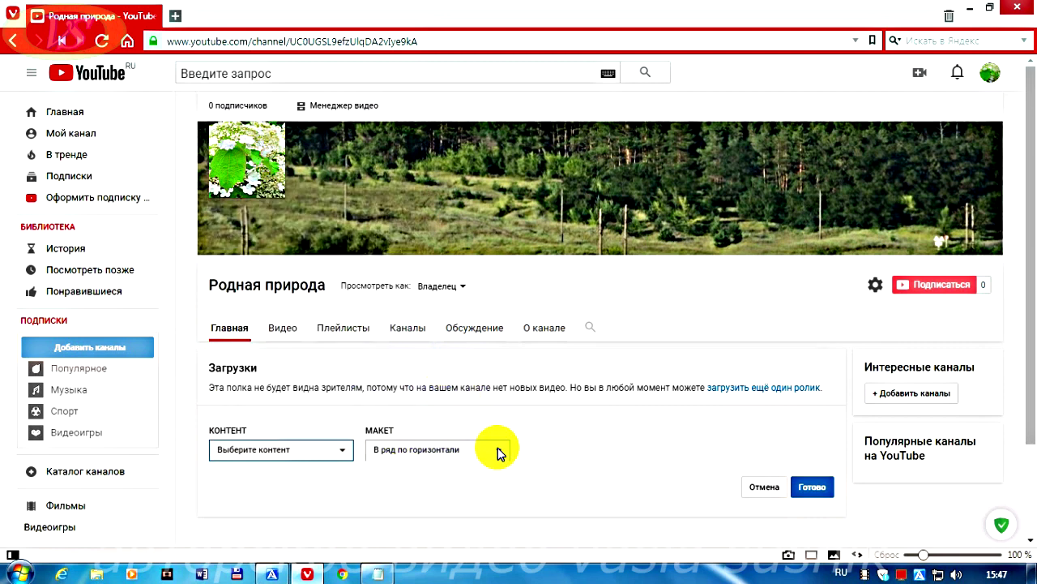
left_click(496, 449)
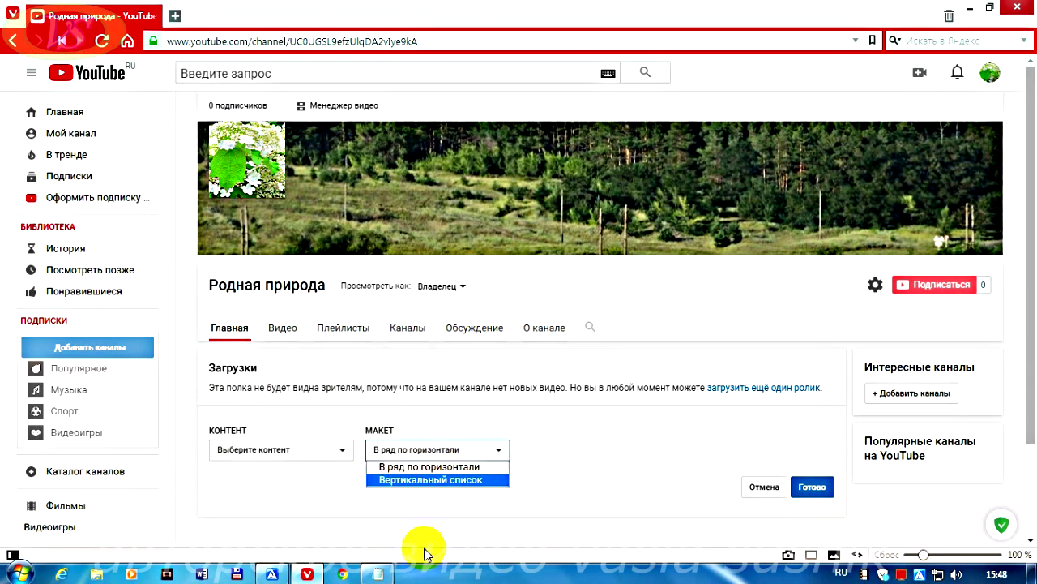
left_click(273, 574)
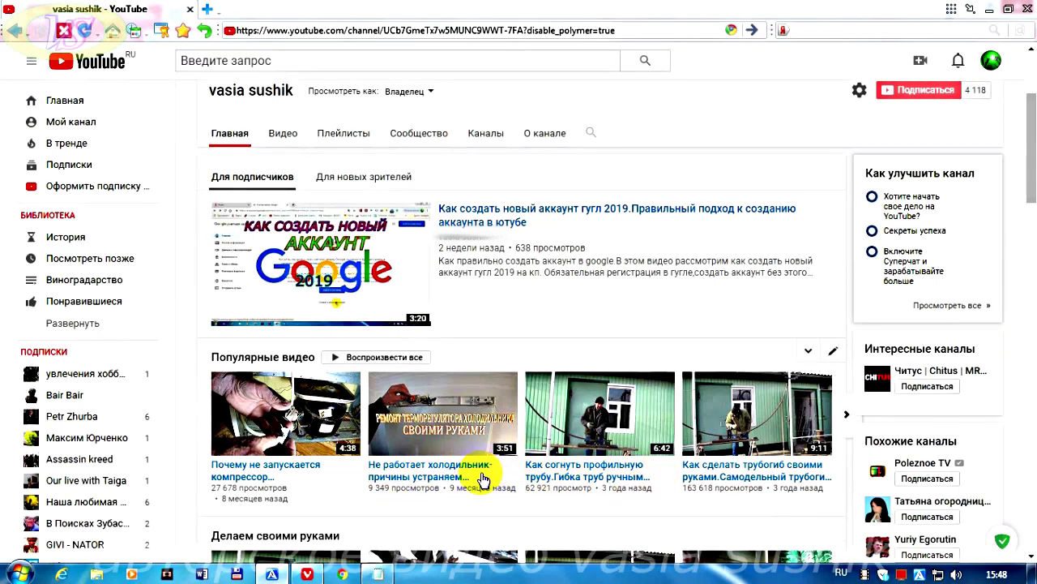
left_click(307, 574)
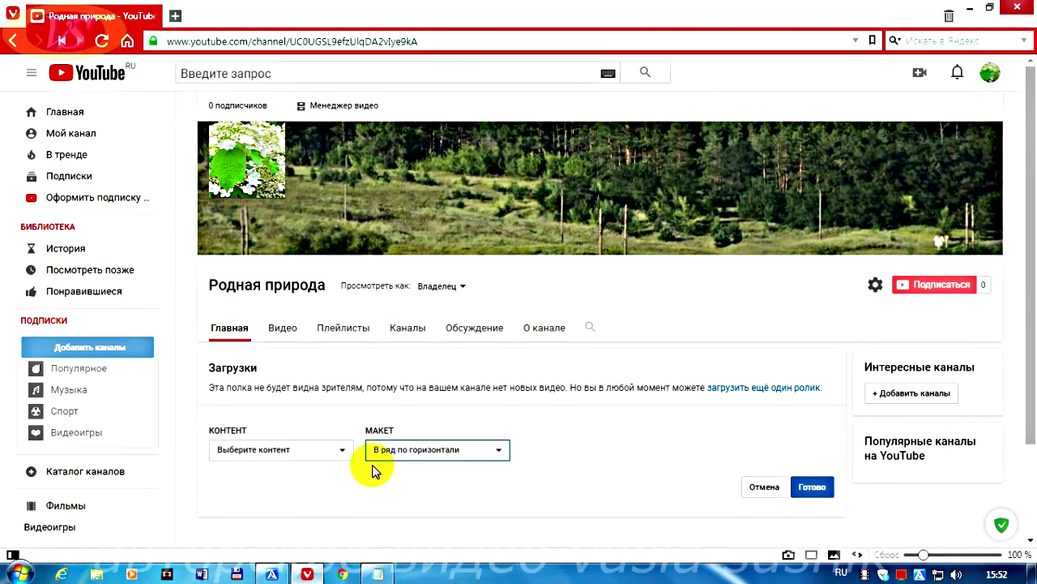
left_click(808, 489)
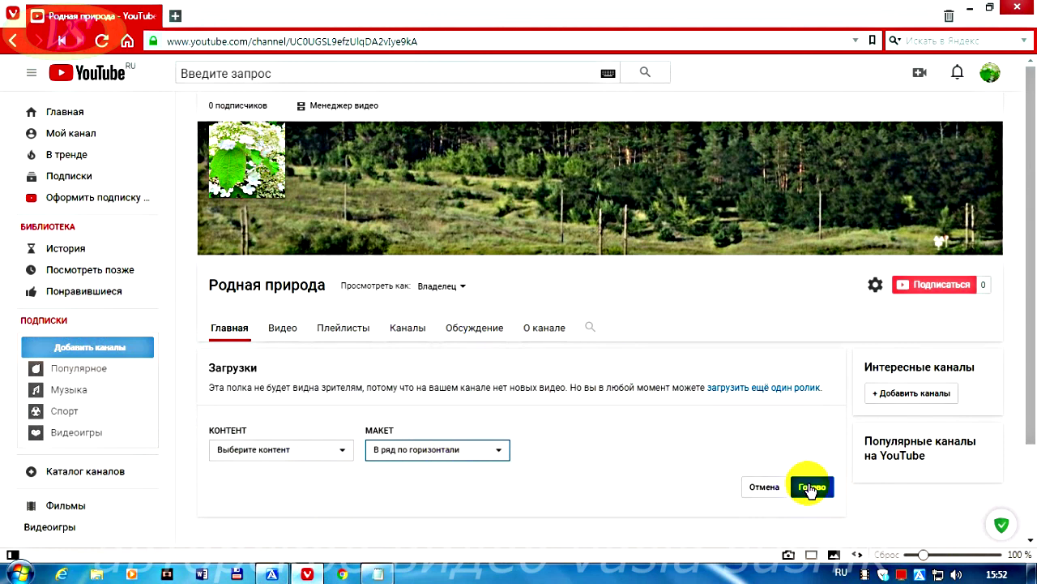
Paste the prepared 'Здравствуйте!Вы находитесь на канале Родная природа...' text as the О канале description and save it.
left_click(543, 333)
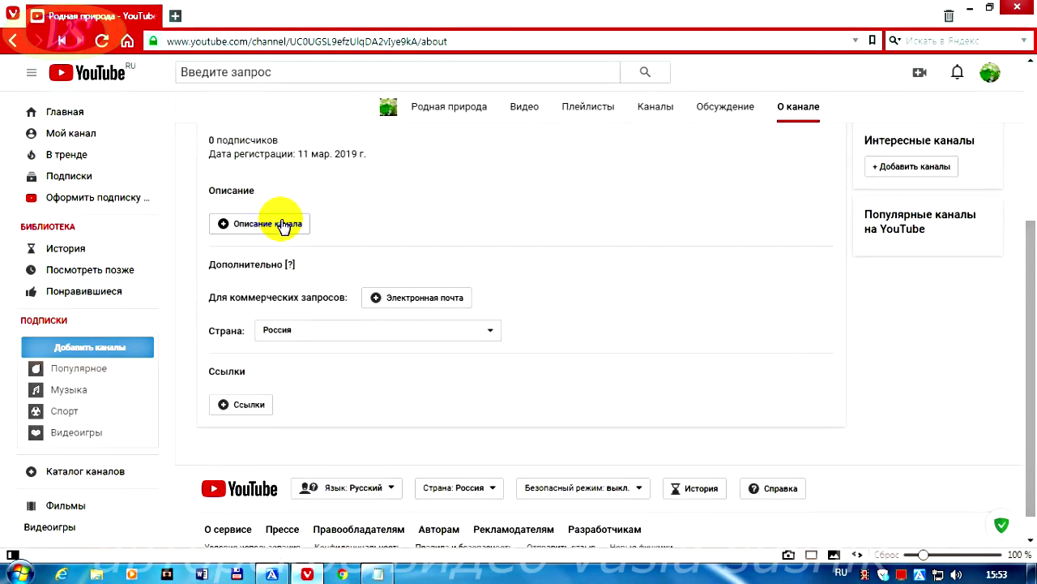
left_click(288, 224)
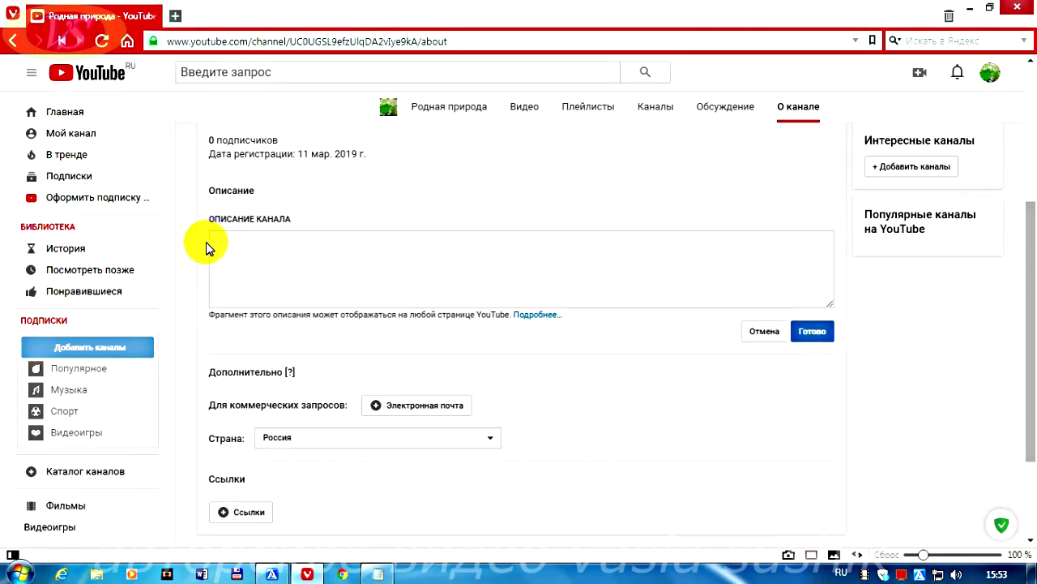
left_click(576, 289)
type("Здравствуйте!Вы находитесь на канале Родная природа....")
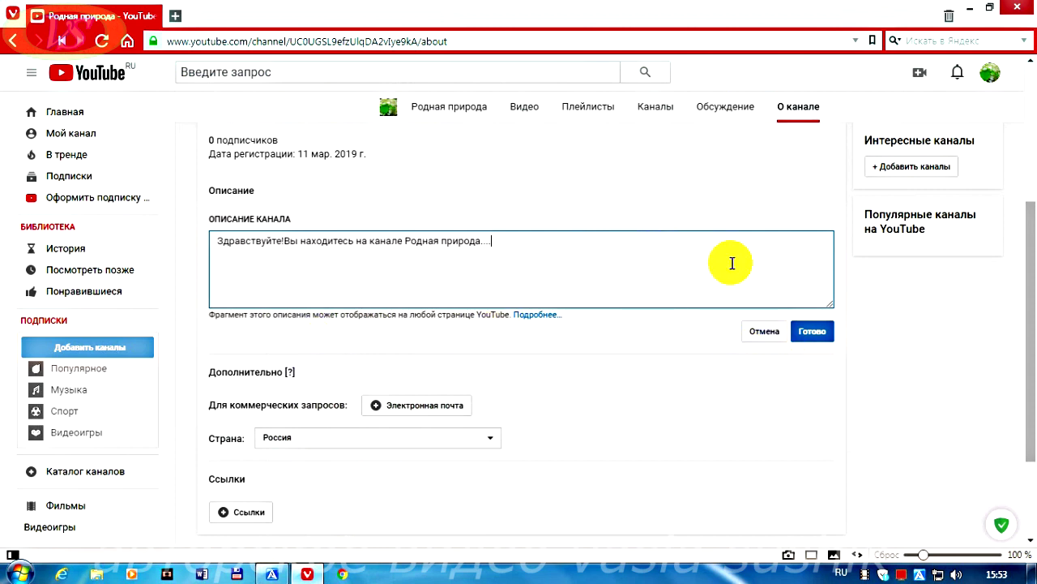
left_click(813, 334)
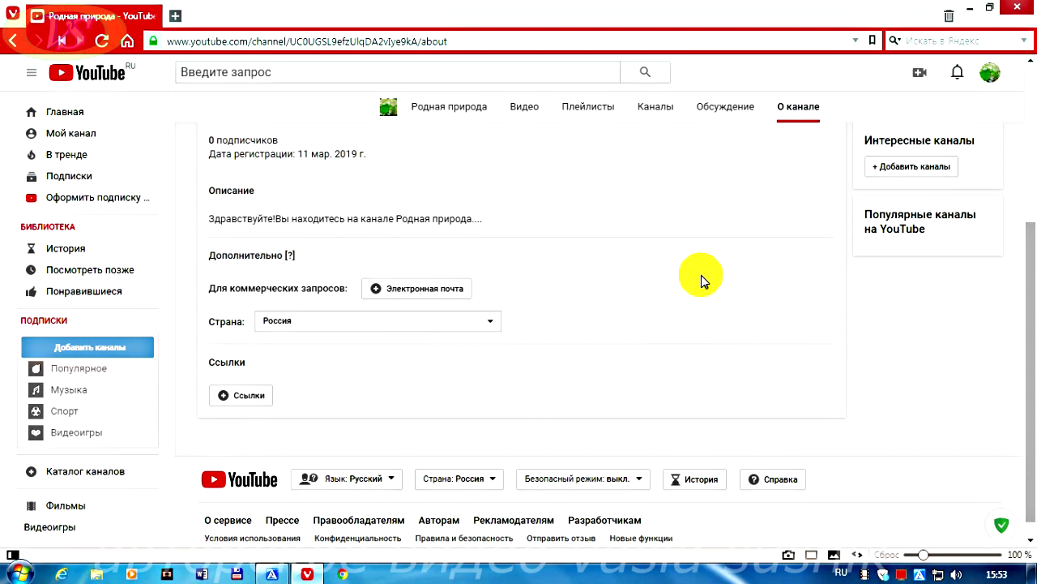
mouse_move(699, 220)
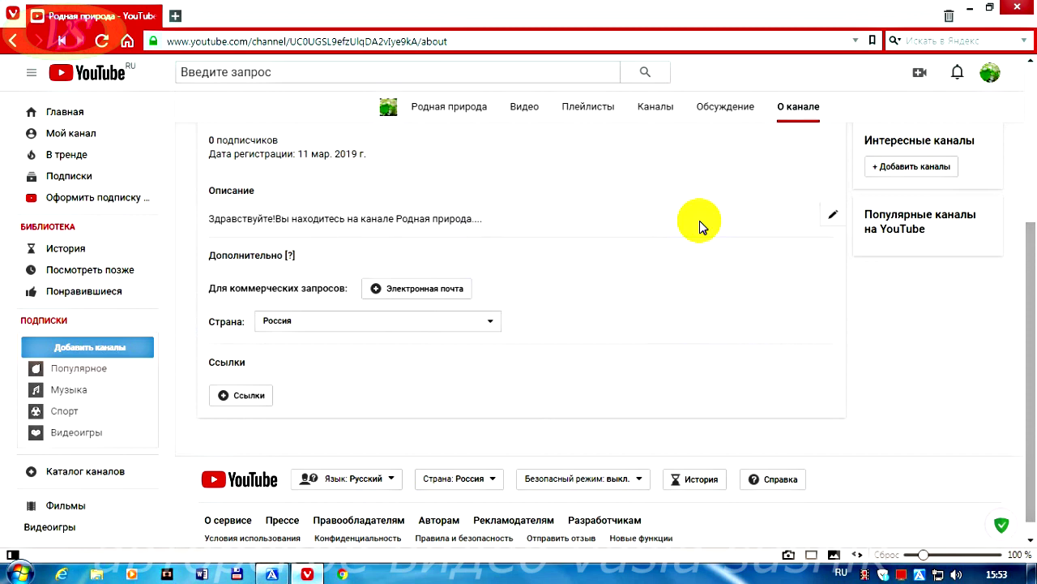
left_click(833, 217)
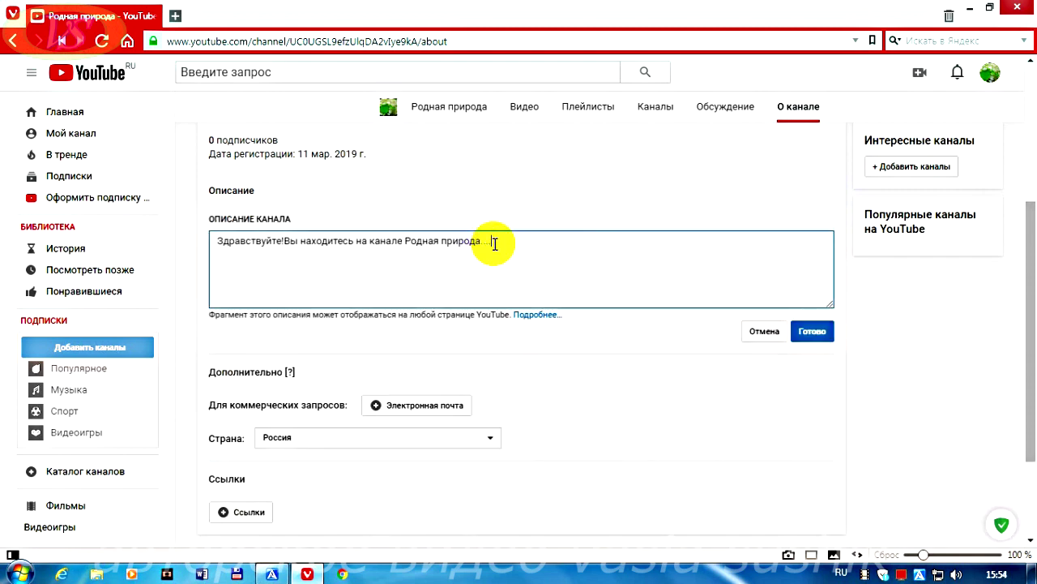
left_click(804, 333)
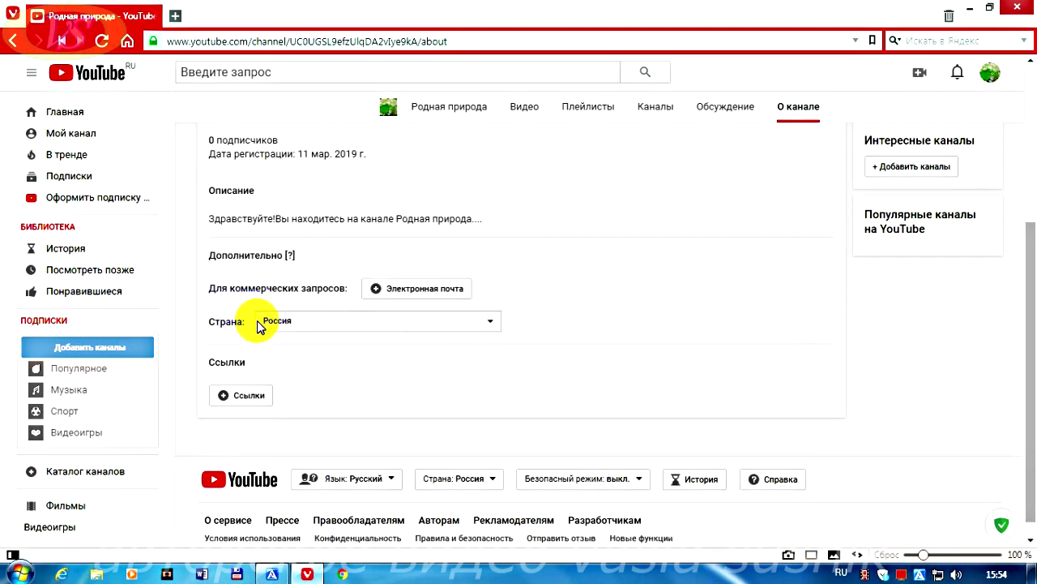
left_click(491, 325)
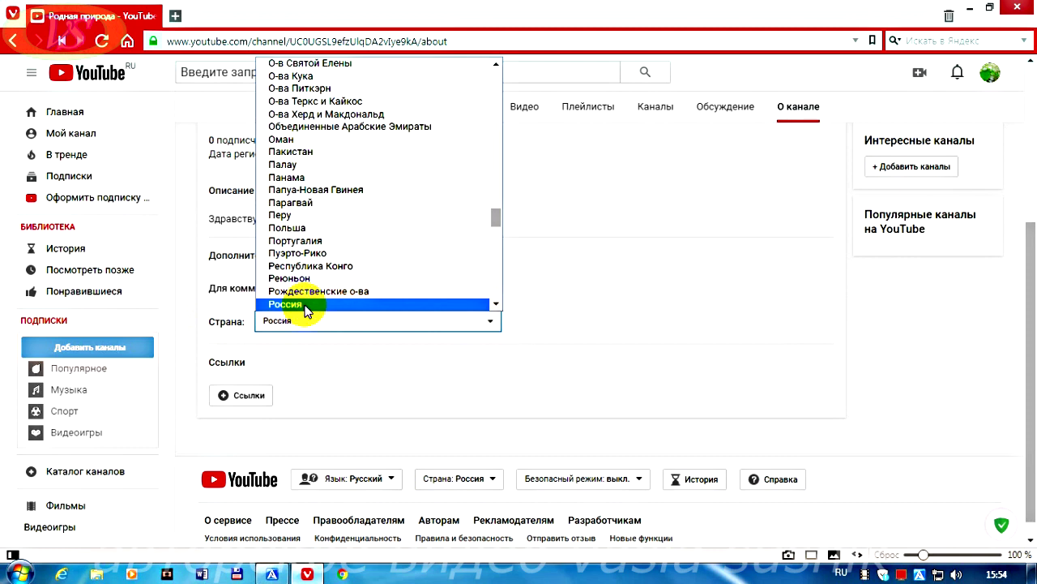
left_click(421, 304)
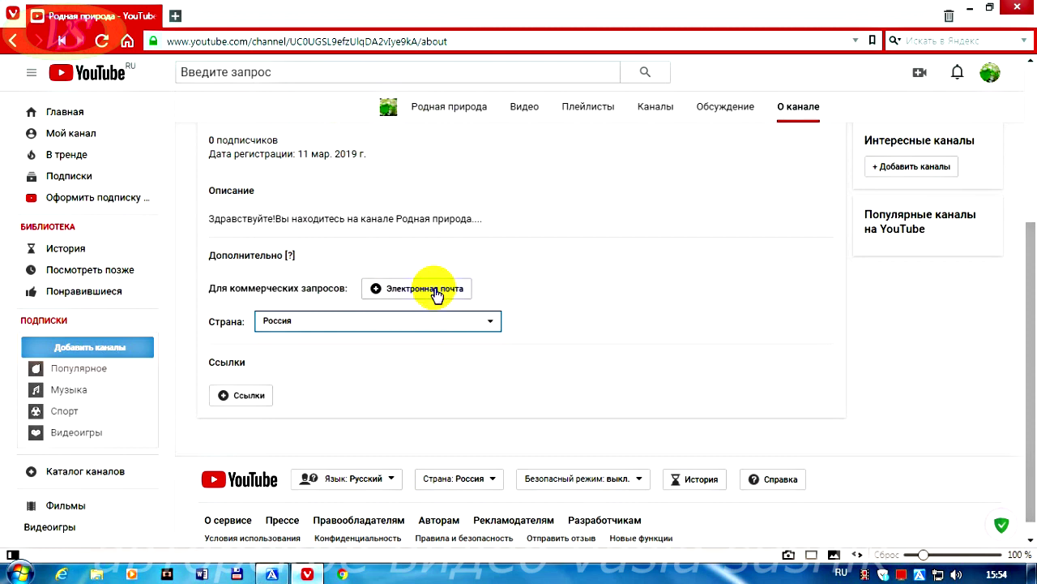
left_click(225, 396)
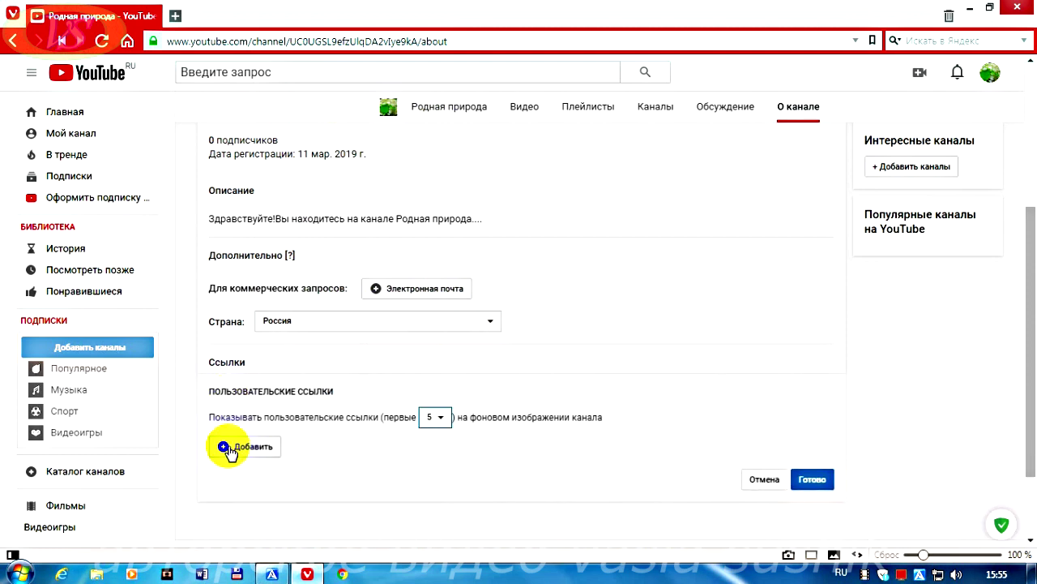
left_click(225, 445)
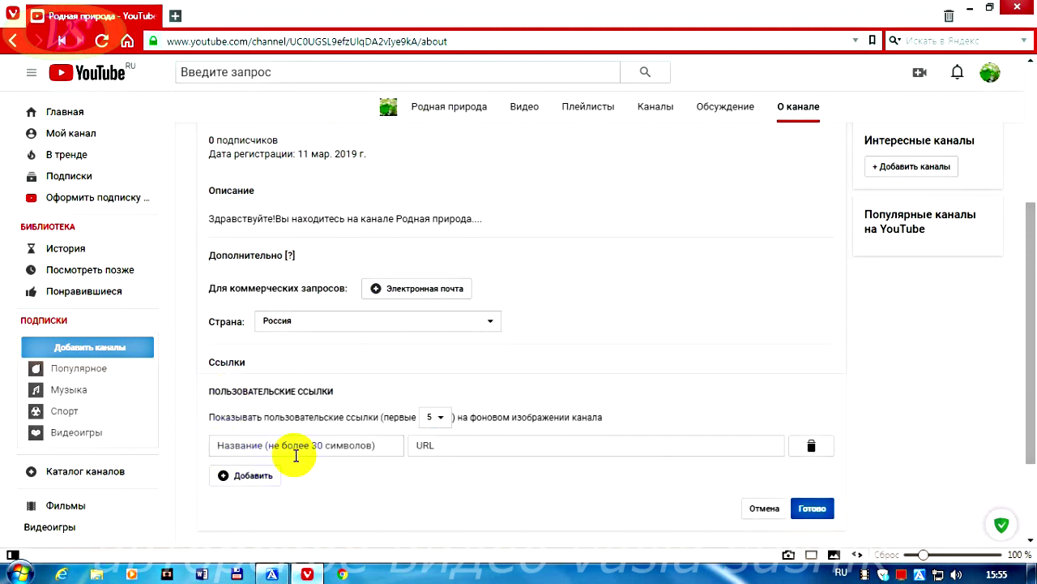
left_click(253, 447)
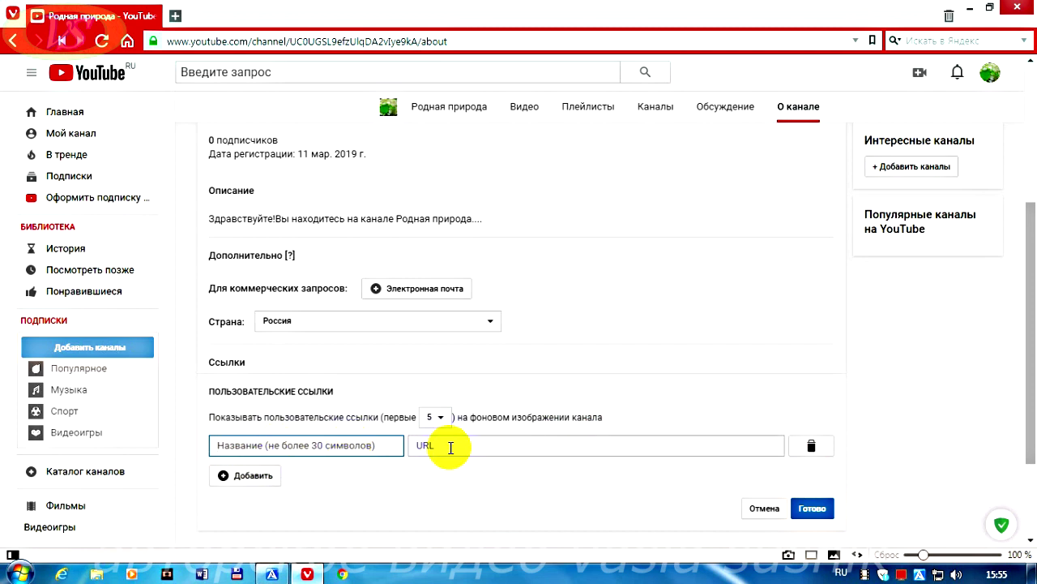
left_click(807, 511)
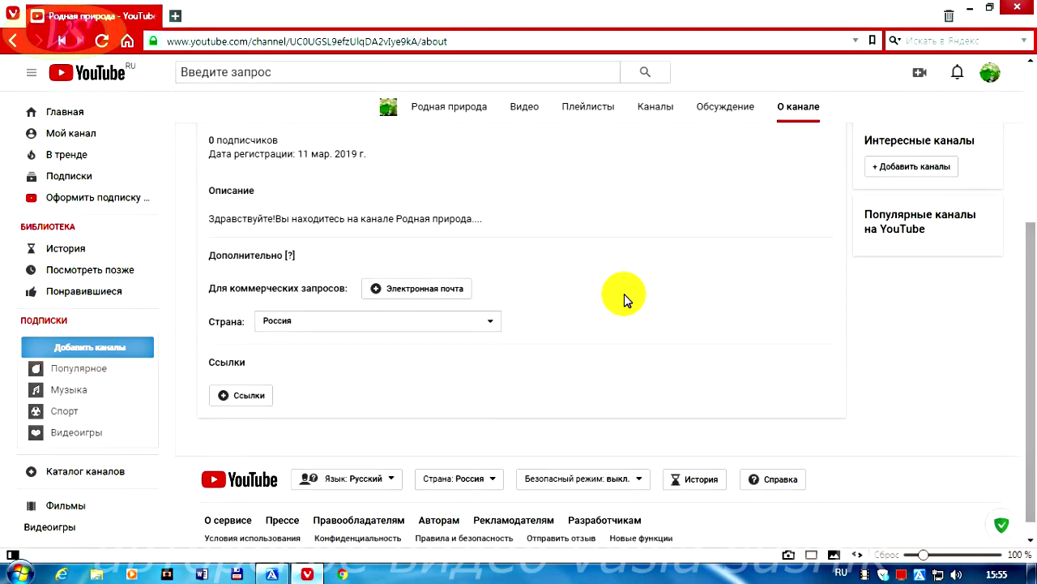
scroll(718, 302, "up", 3)
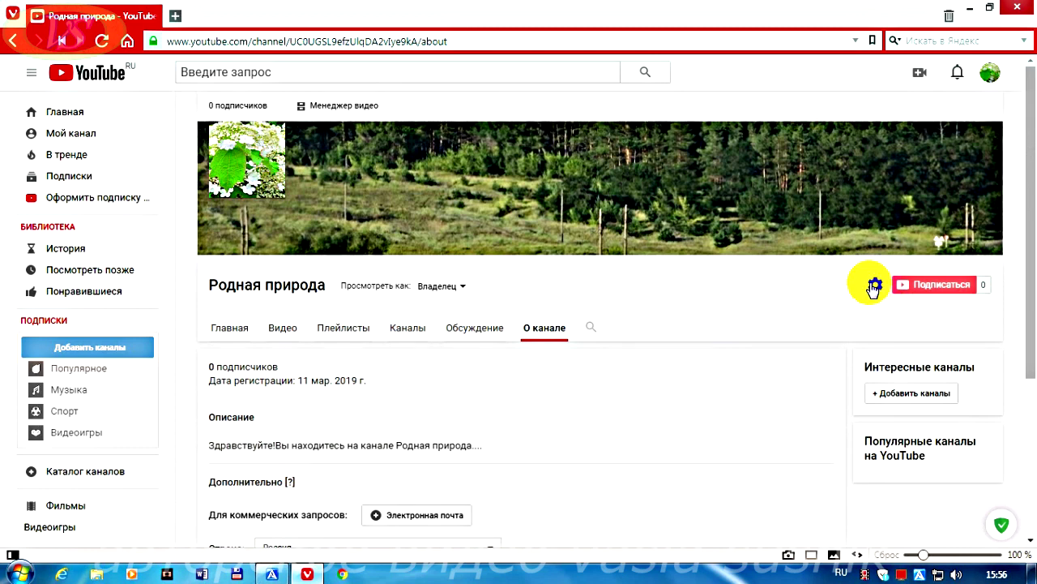
Save the channel settings dialog with the privacy, Обзор and Обсуждение options enabled.
left_click(876, 285)
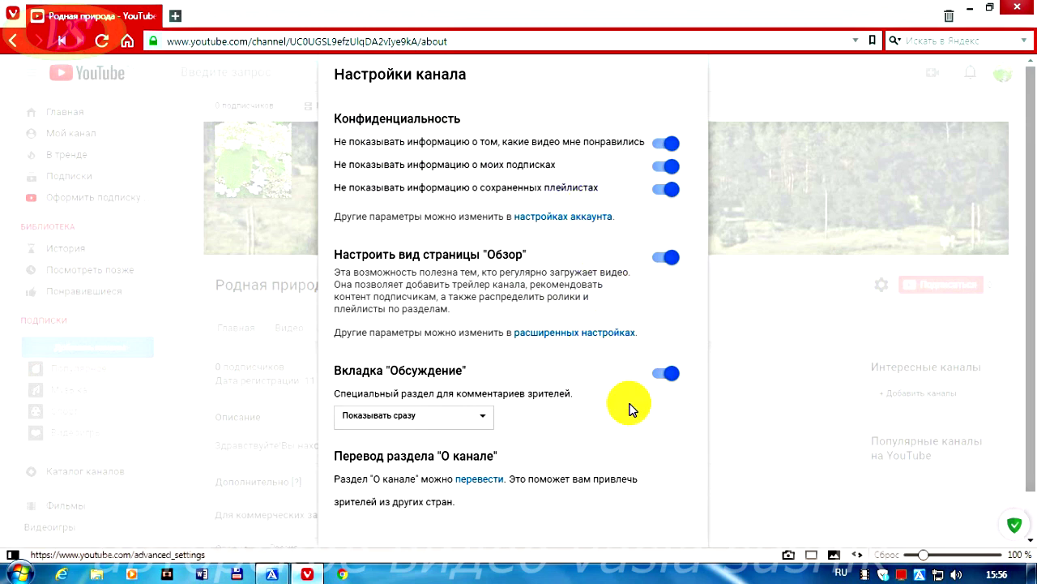
scroll(486, 462, "down", 1)
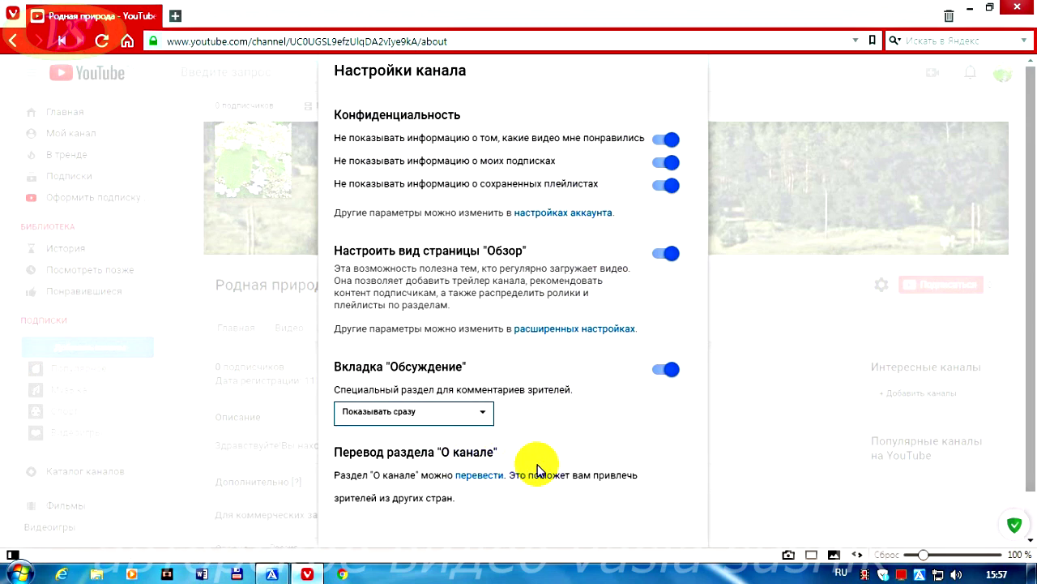
scroll(575, 463, "down", 1)
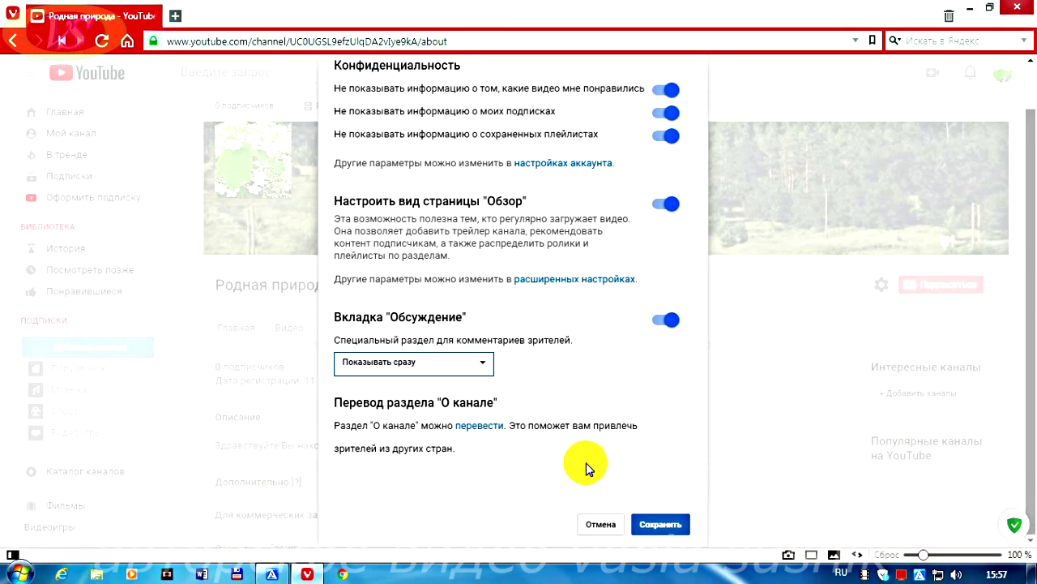
left_click(655, 524)
scroll(681, 397, "up", 4)
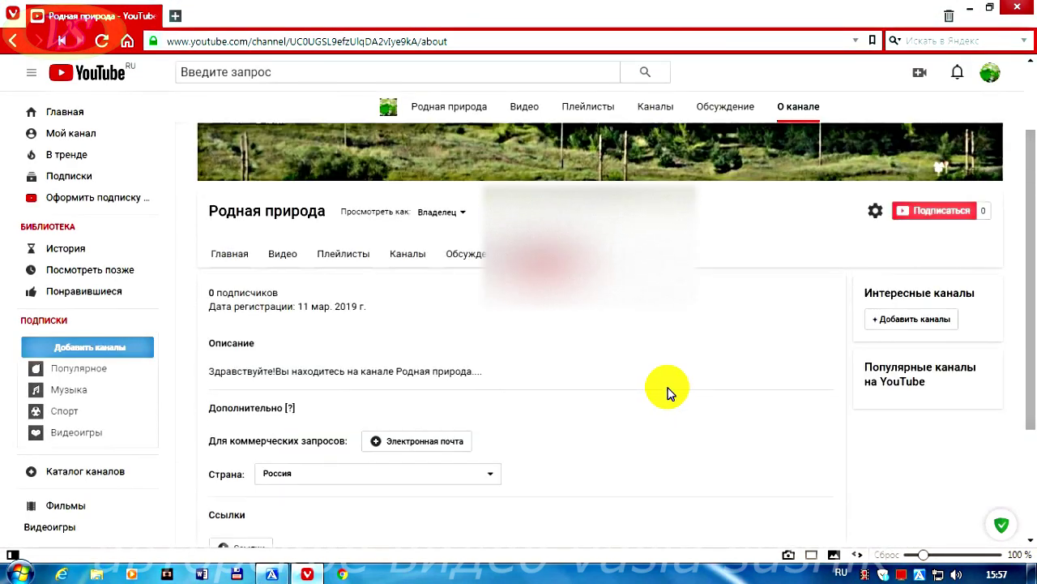
scroll(531, 357, "up", 1)
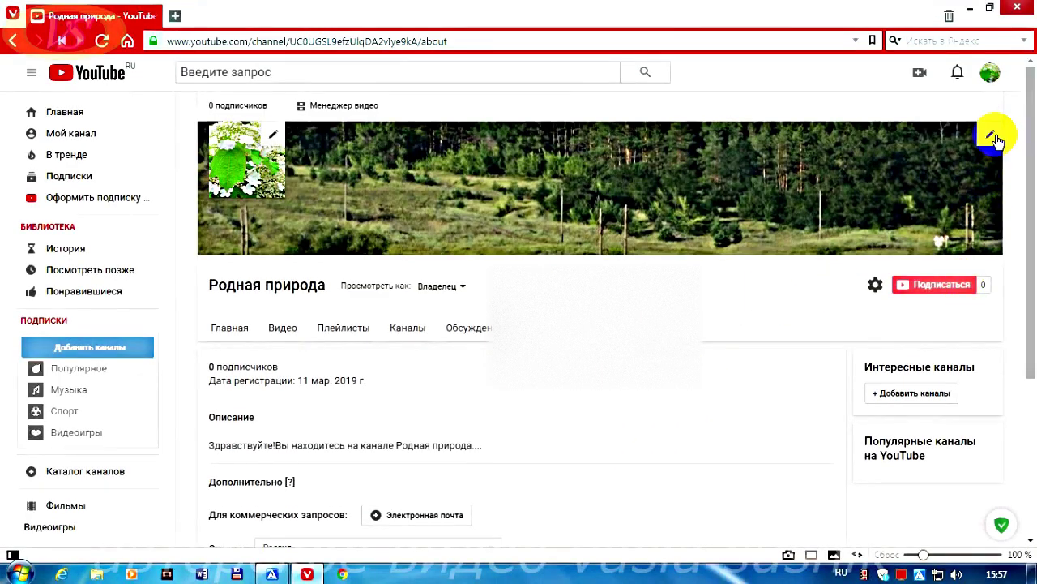
Go to Творческая студия > КАНАЛ > Статус и функции and start verification with Подтвердить.
left_click(991, 74)
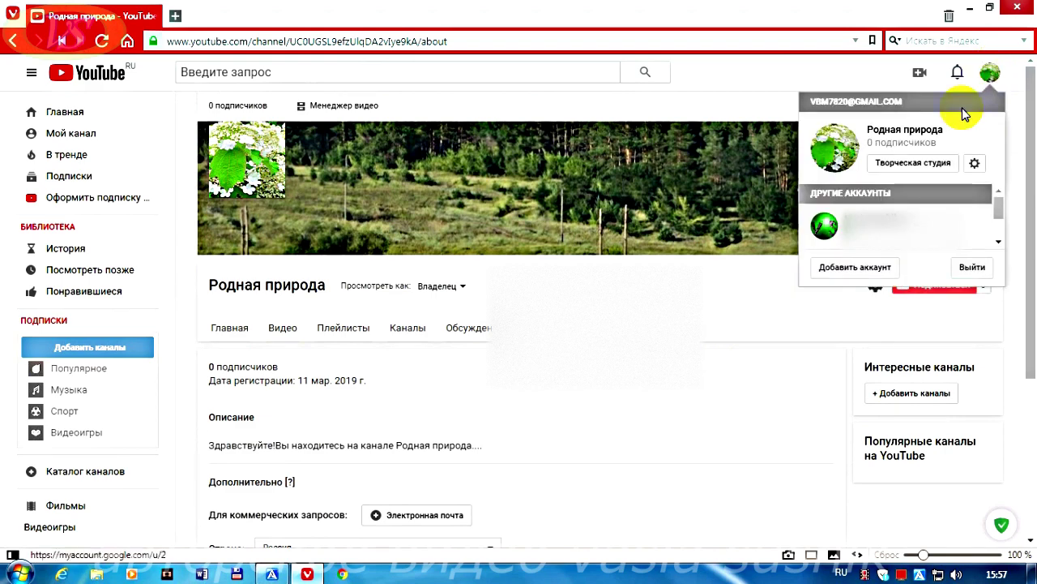
left_click(901, 170)
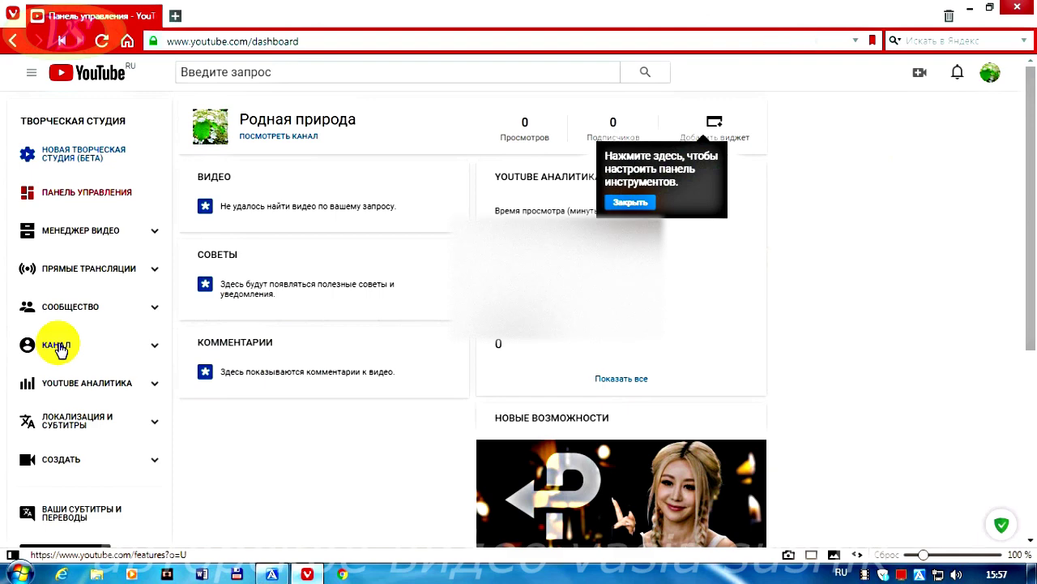
left_click(59, 347)
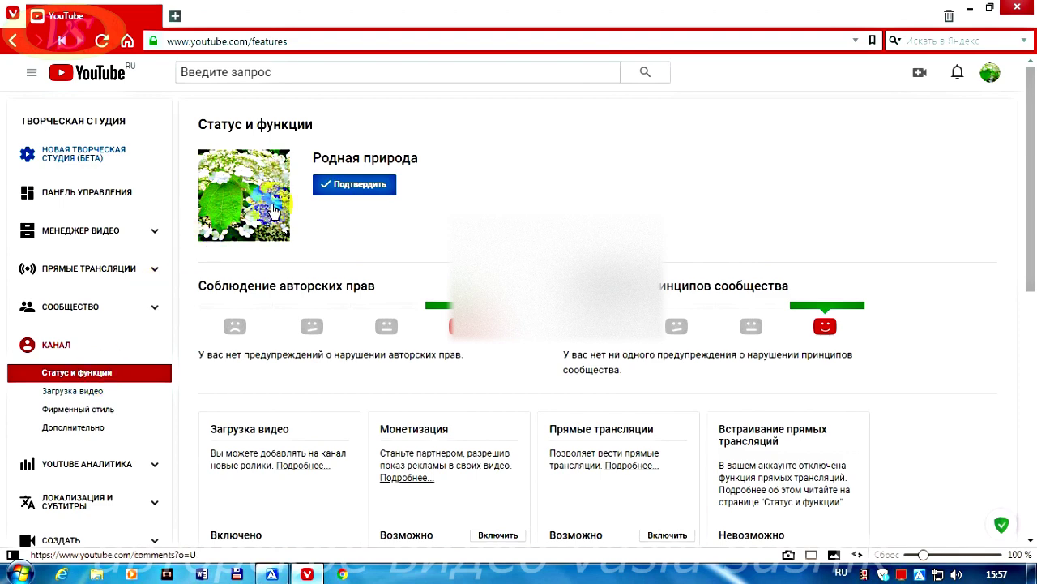
left_click(364, 188)
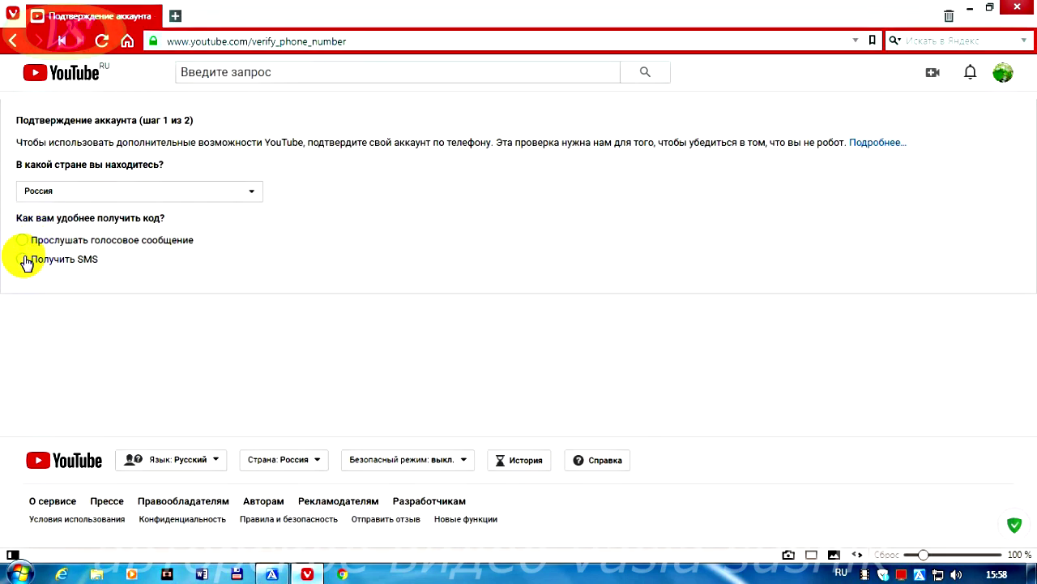
Verify the account by SMS, entering the phone number and the received 6-digit code.
left_click(28, 263)
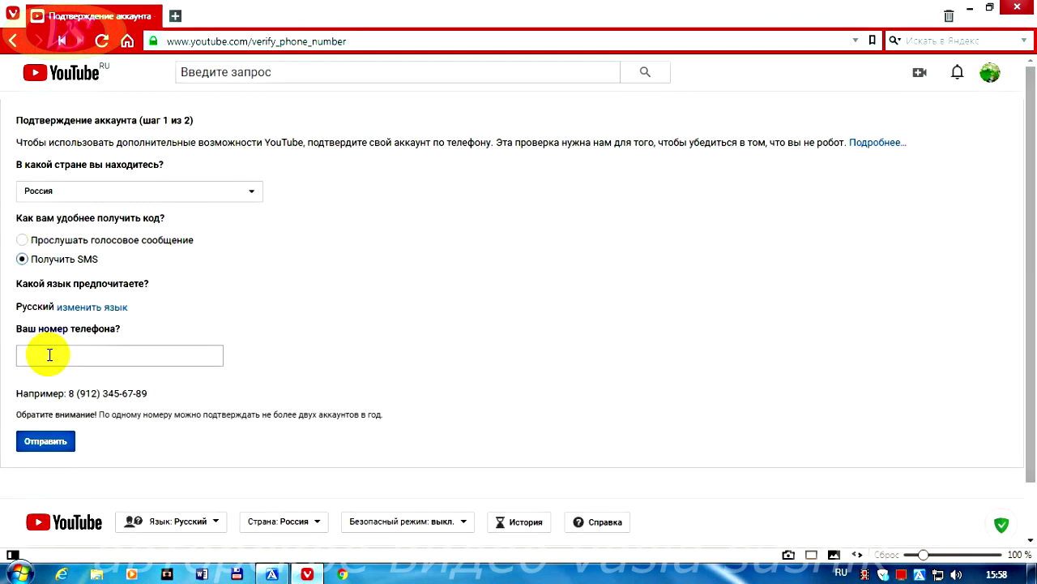
left_click(50, 355)
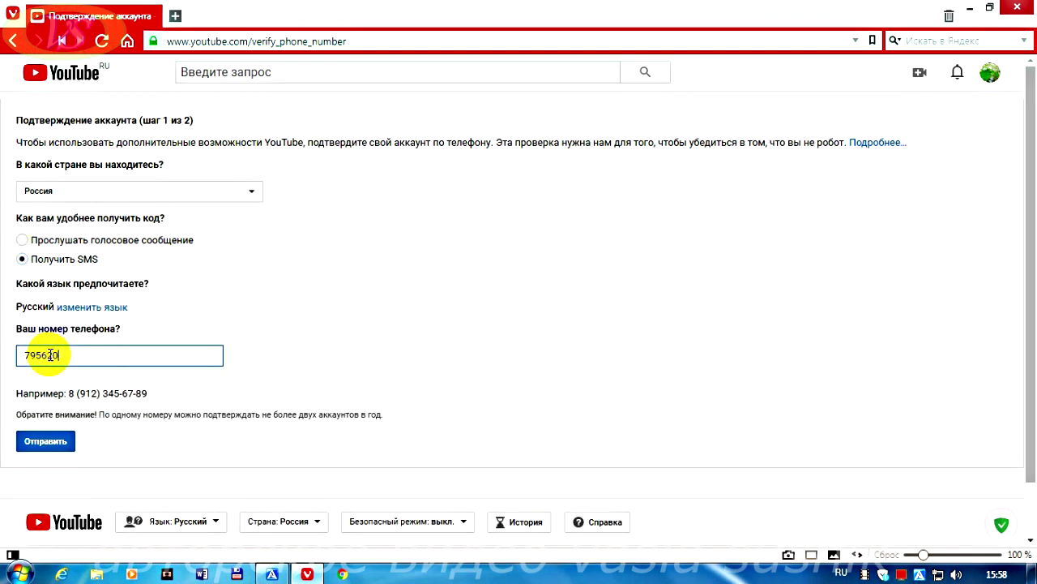
left_click(46, 441)
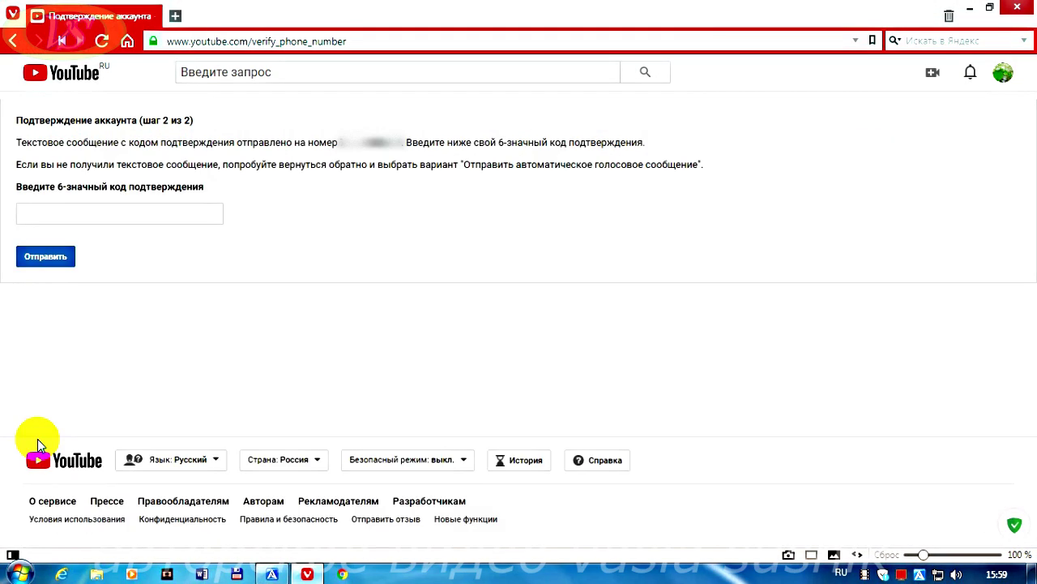
left_click(70, 213)
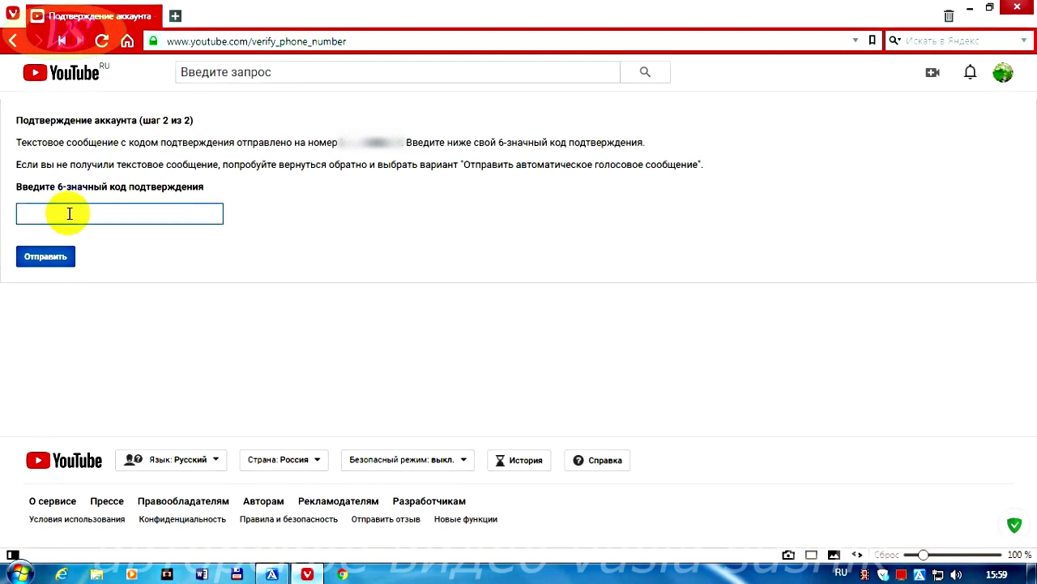
left_click(47, 257)
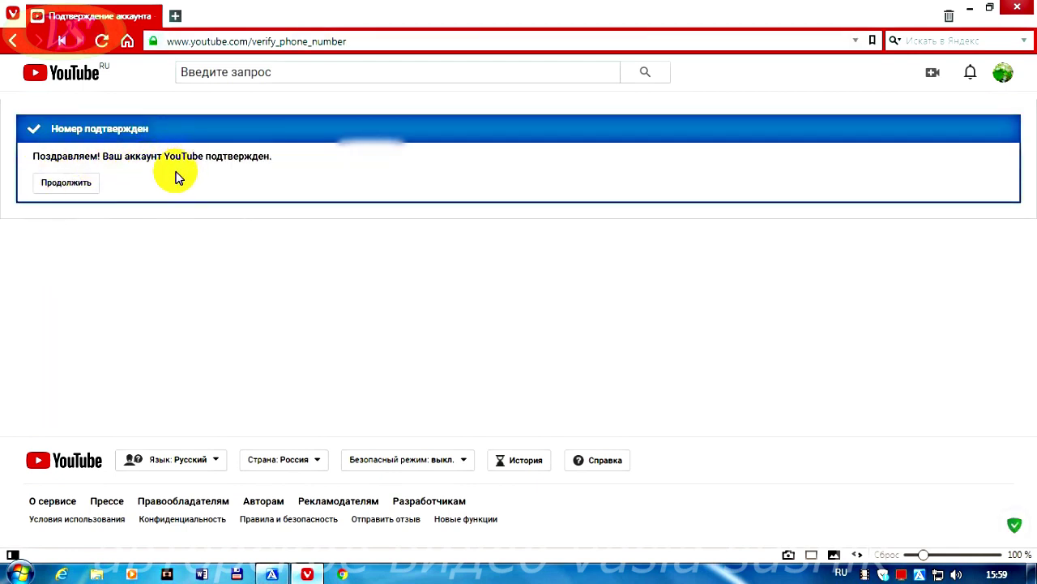
left_click(64, 186)
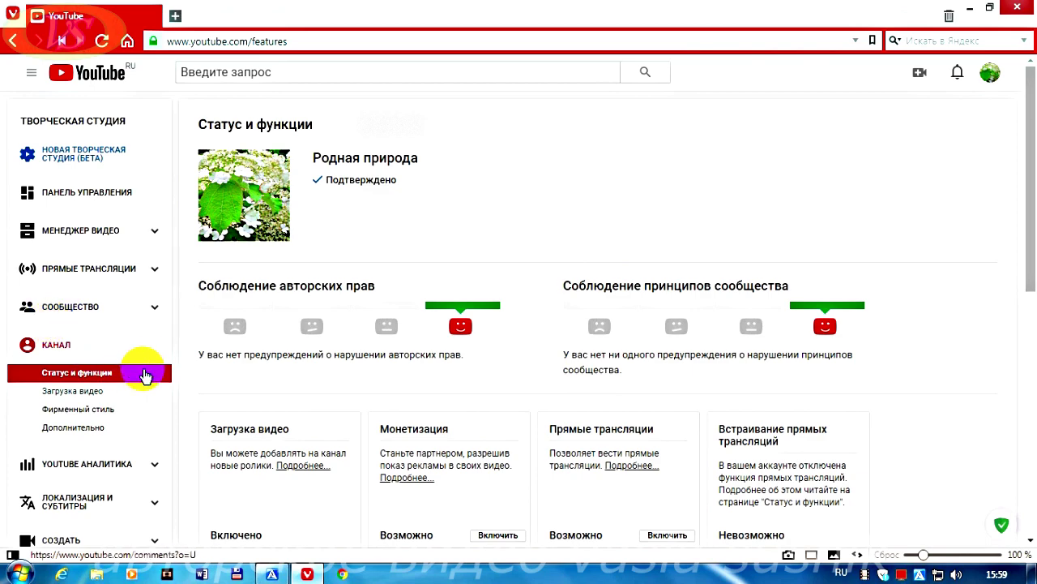
scroll(142, 368, "down", 2)
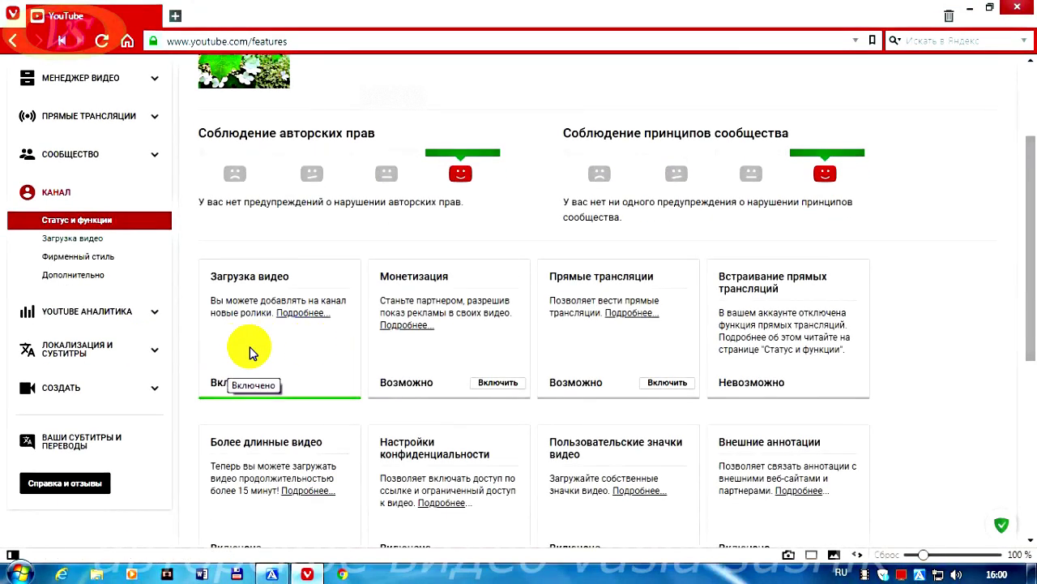
left_click(69, 240)
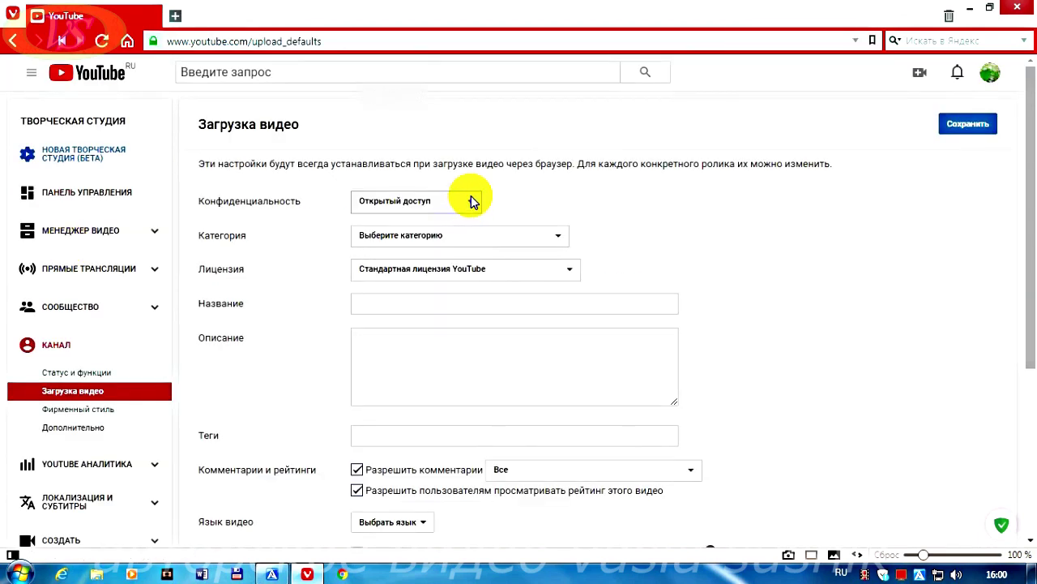
Set the default category to Путешествия and licence to Creative Commons – с указанием авторства.
left_click(559, 236)
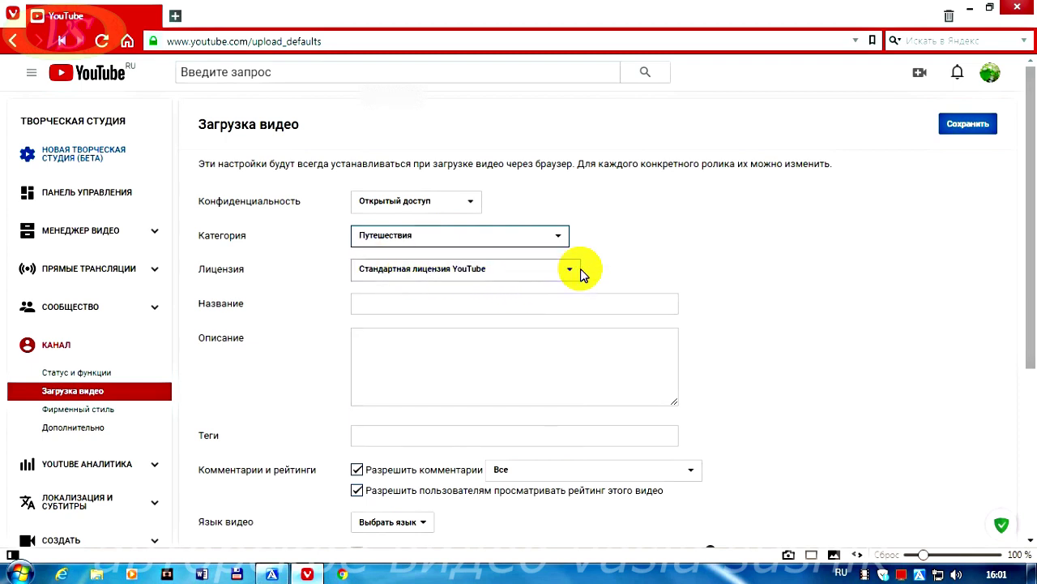
left_click(570, 271)
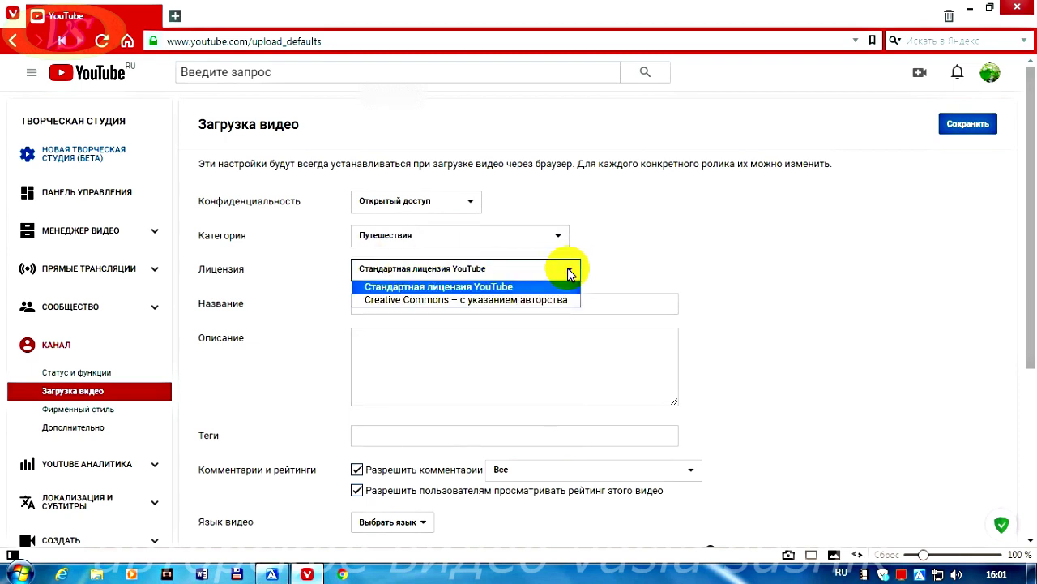
left_click(495, 300)
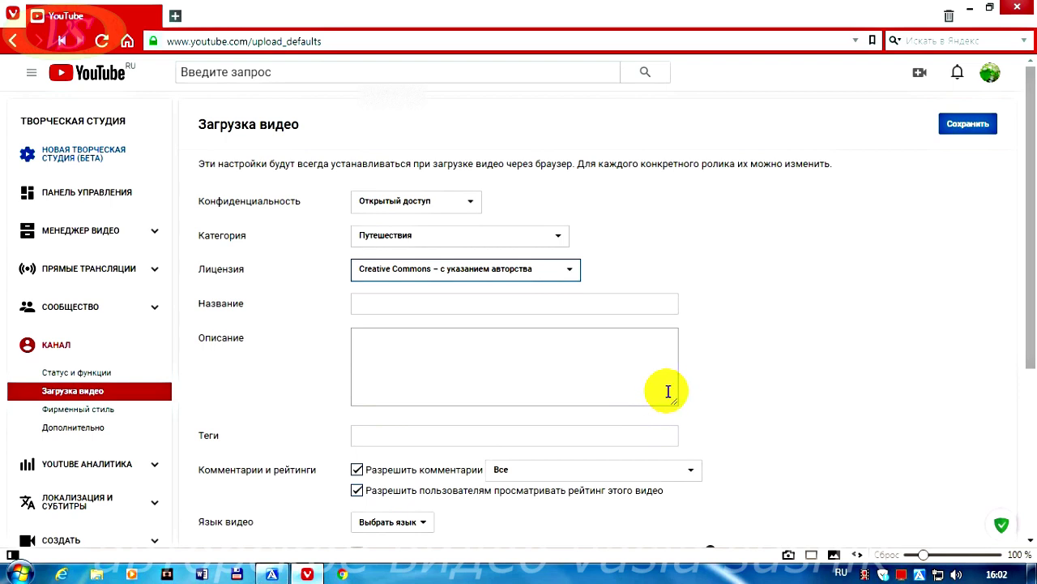
left_click(387, 444)
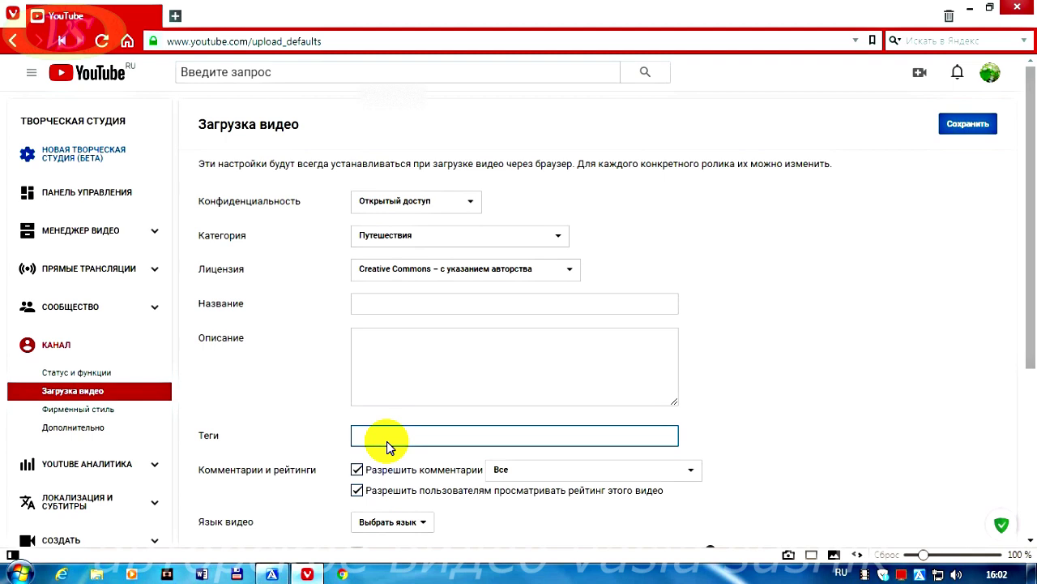
Enter default tags: родная природа, природа, путешествие, рыбалка, охота, грибная охота.
type("родная природа,")
key("BackSpace")
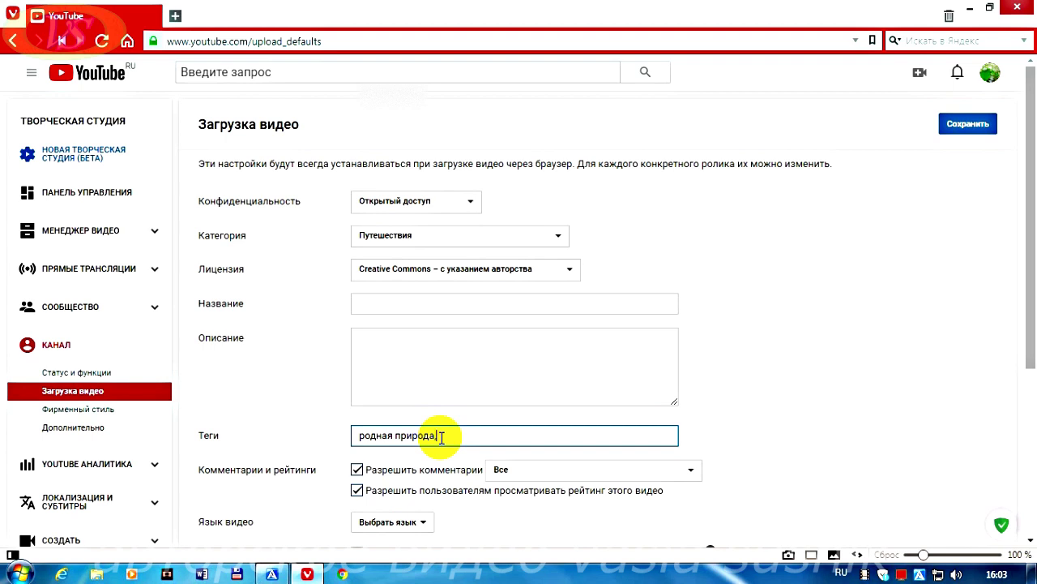
type(",природа,путешествие,рыб")
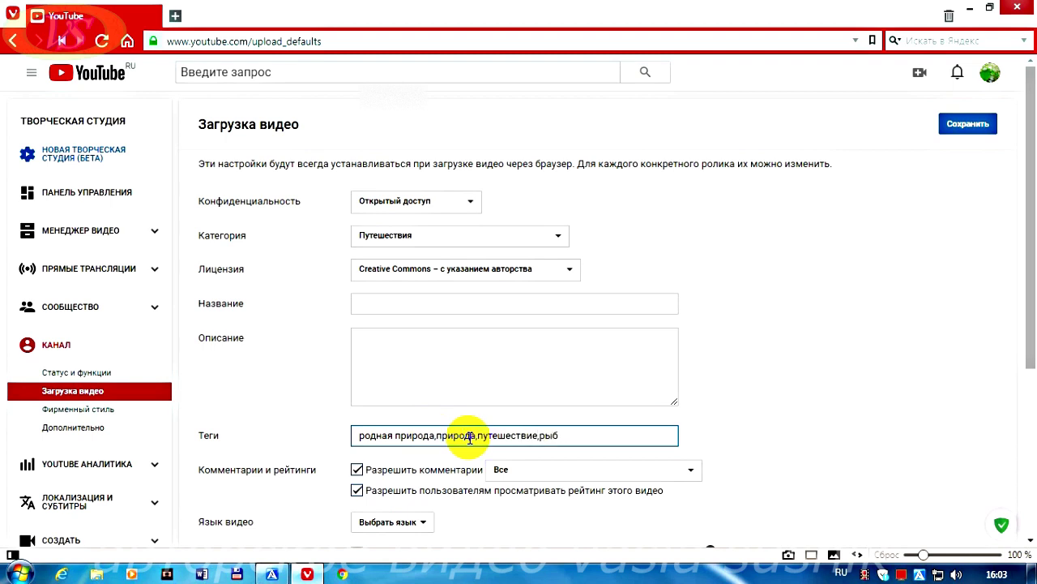
key("BackSpace")
key("BackSpace")
key("BackSpace")
type("рыбалка,охота,грибная охота,")
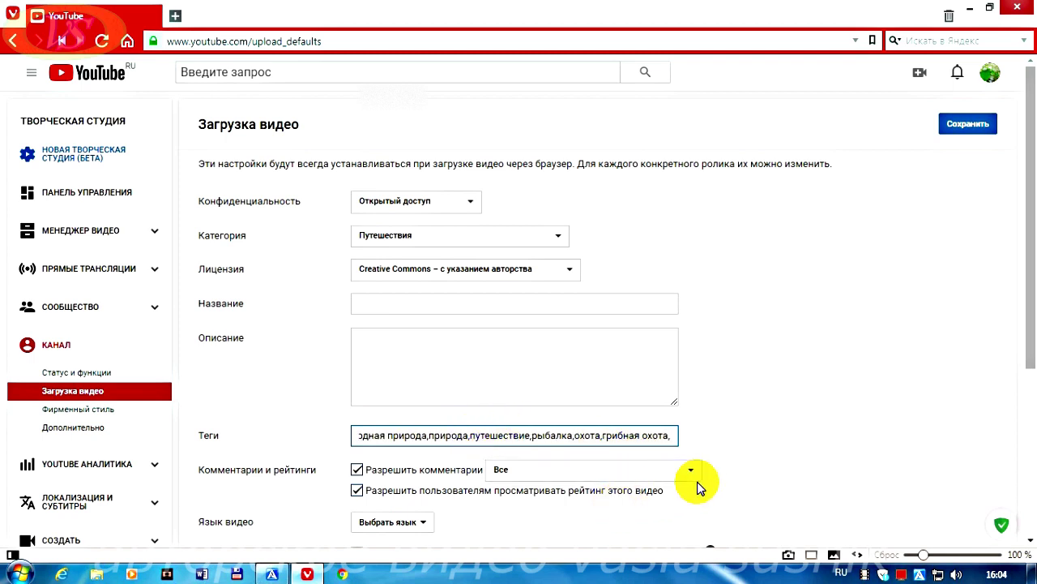
Stop showing video ratings and statistics to viewers in the upload defaults.
scroll(519, 454, "down", 1)
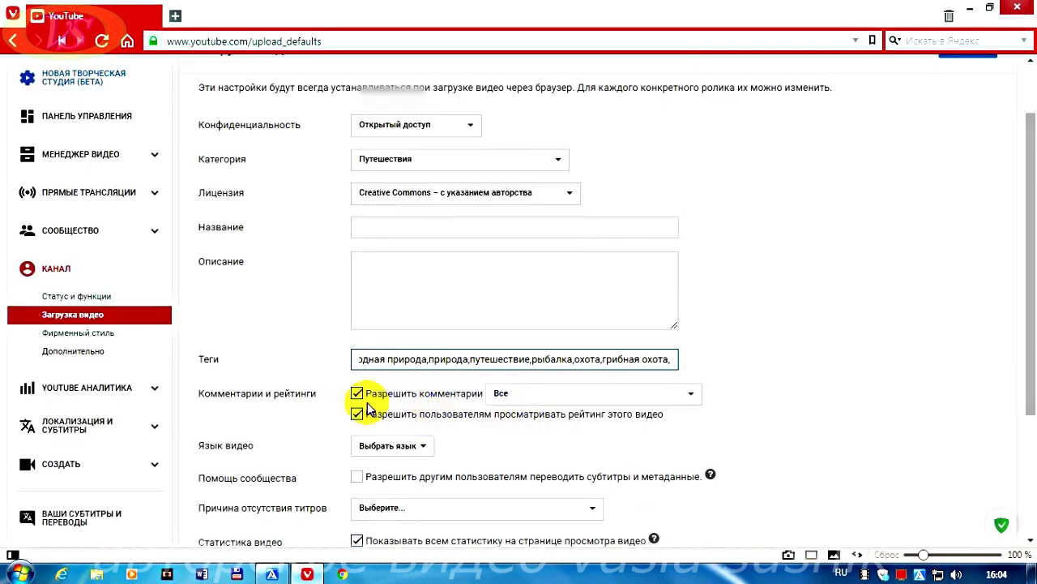
left_click(327, 405)
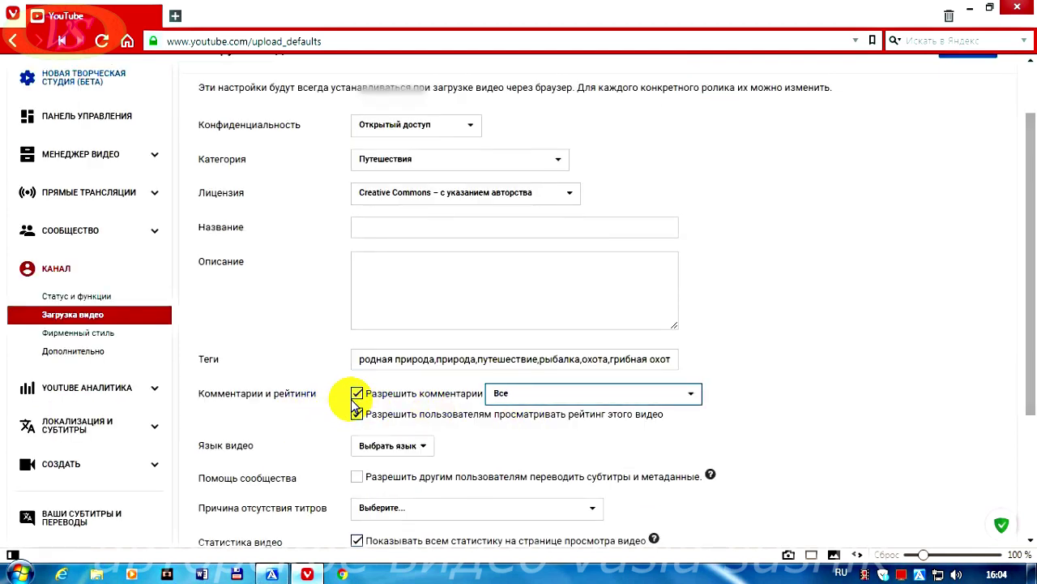
scroll(389, 381, "down", 2)
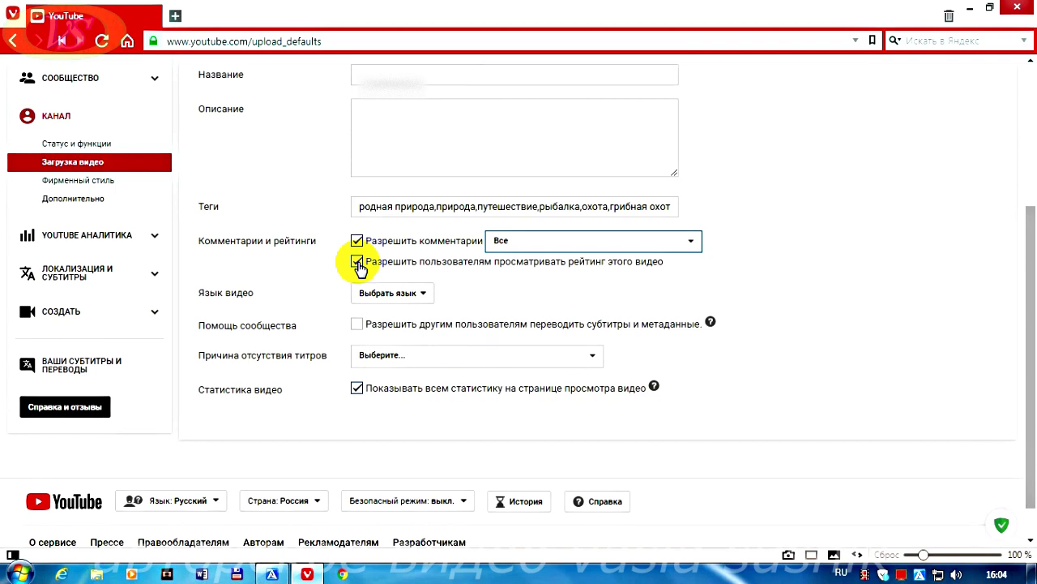
left_click(358, 263)
left_click(358, 391)
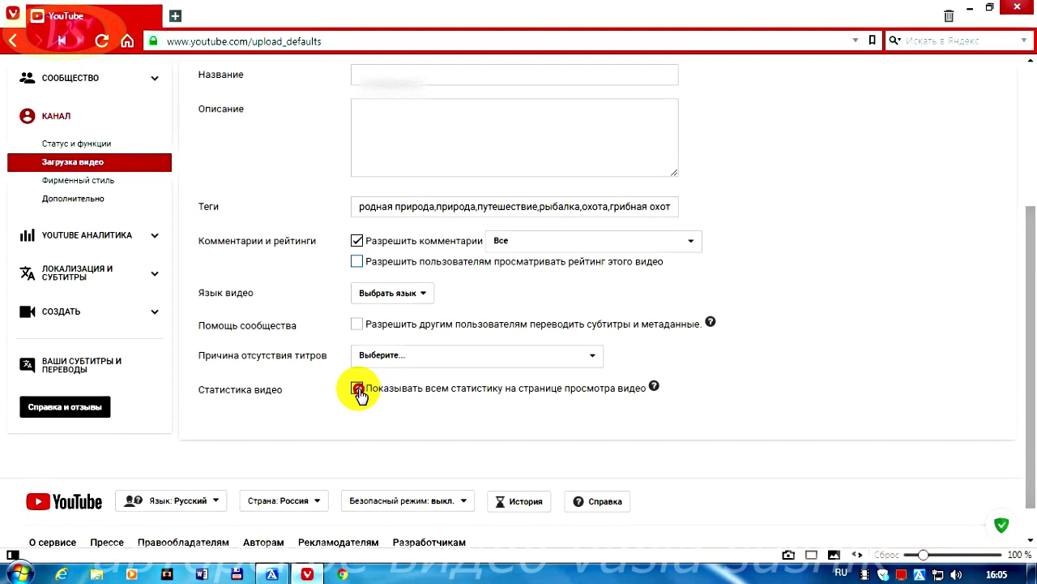
left_click(358, 390)
Save the Загрузка видео upload defaults.
scroll(596, 399, "down", 1)
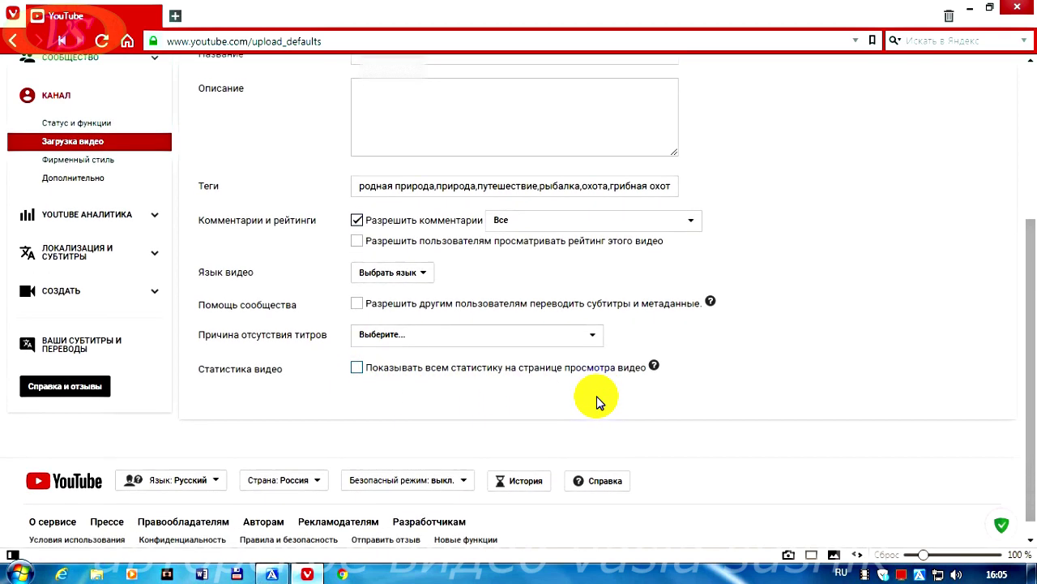
scroll(595, 398, "up", 5)
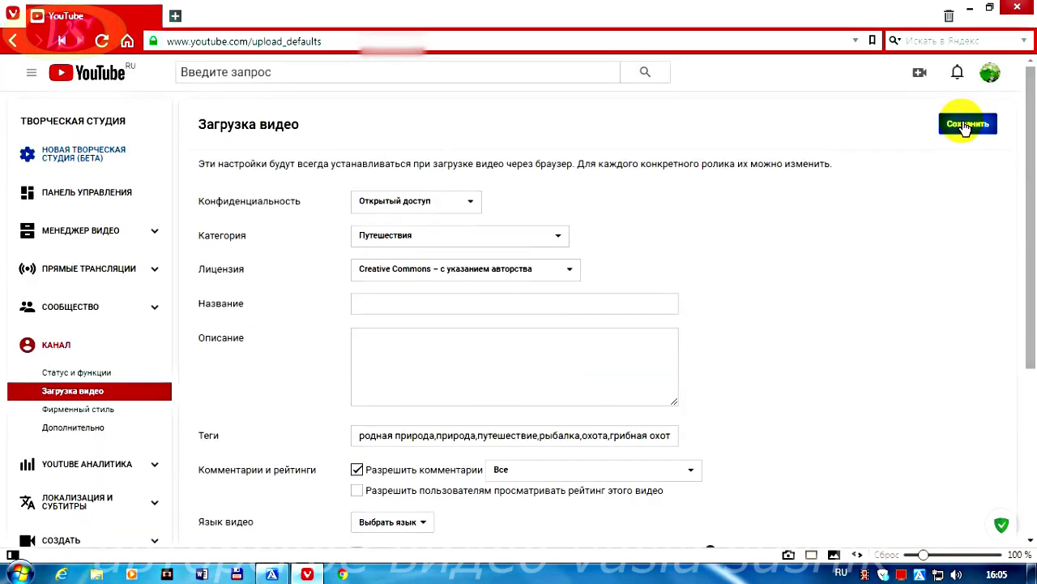
left_click(965, 126)
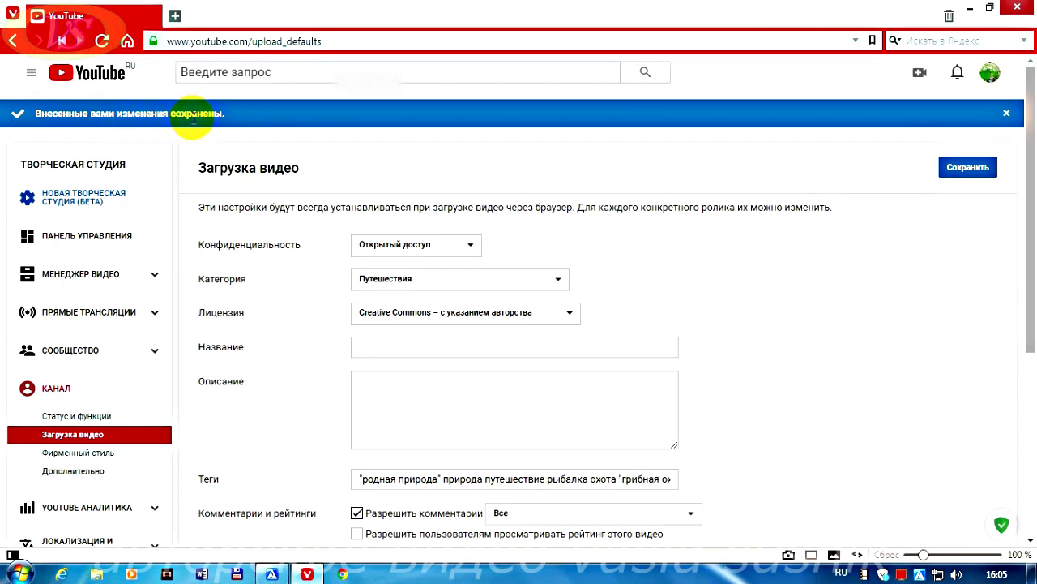
left_click(92, 455)
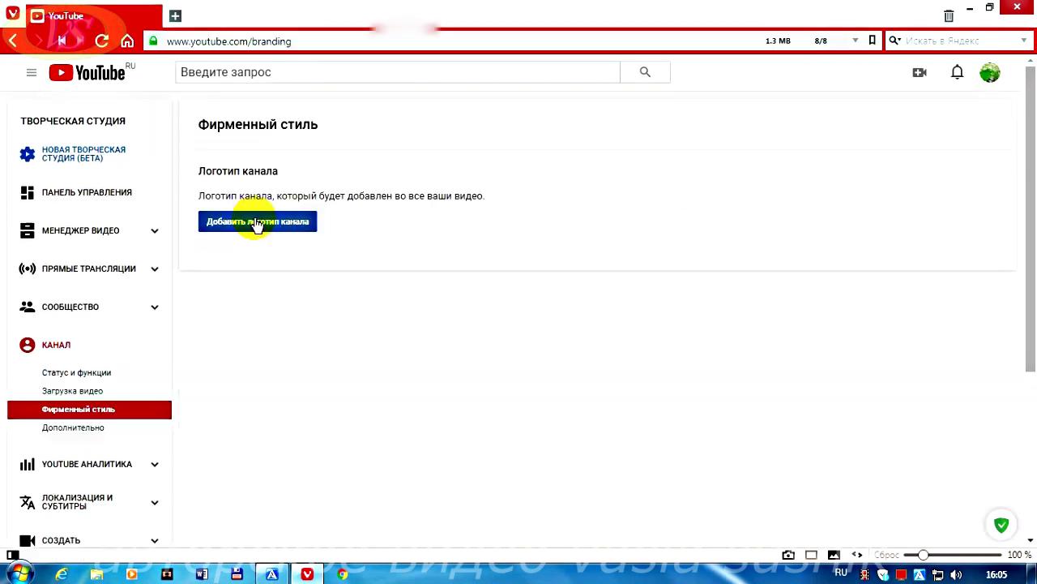
Upload the desktop logo file as the channel watermark and show it Все время.
left_click(267, 223)
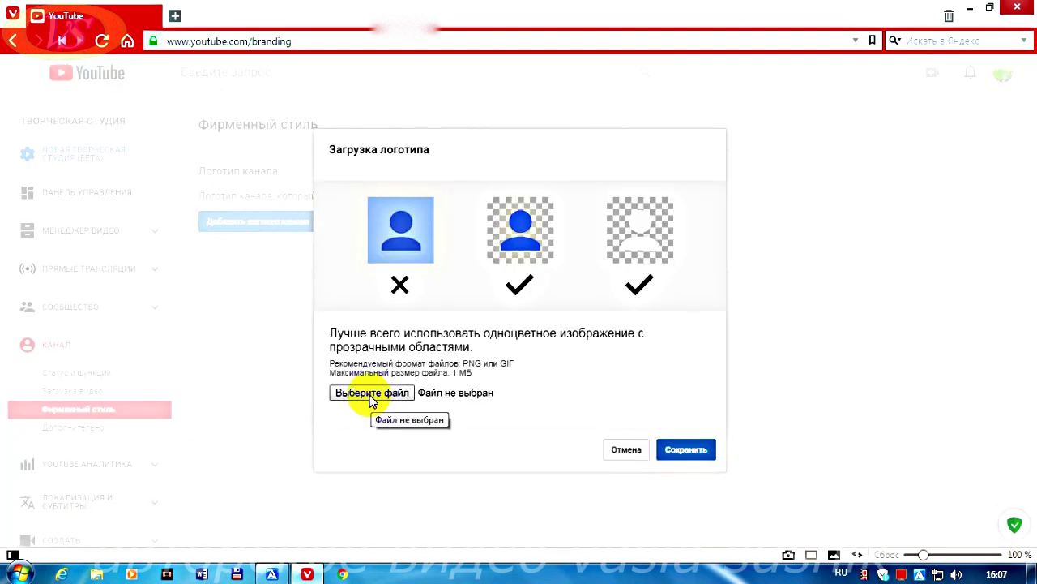
left_click(371, 399)
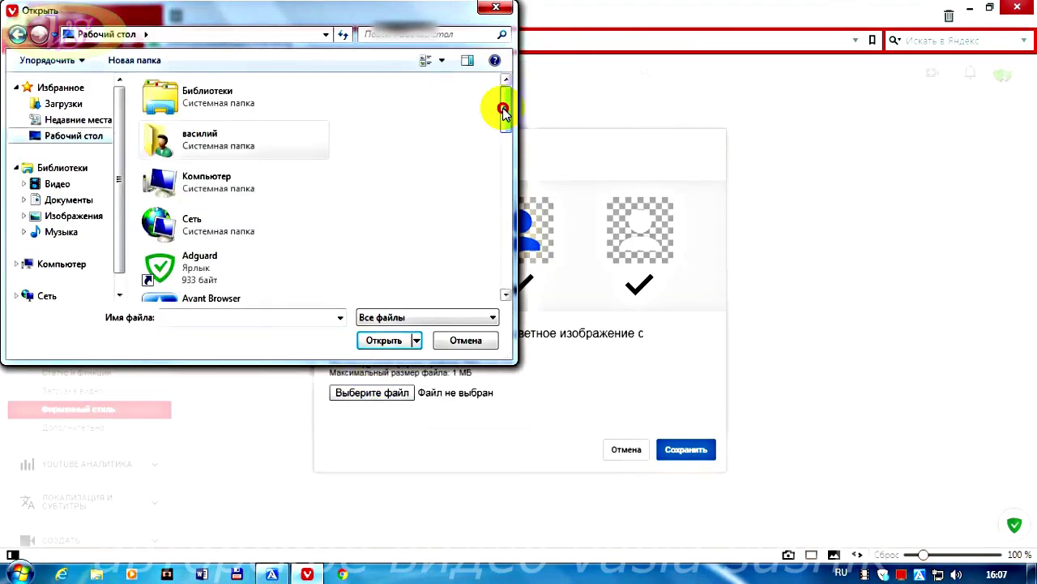
left_click_drag(503, 111, 504, 235)
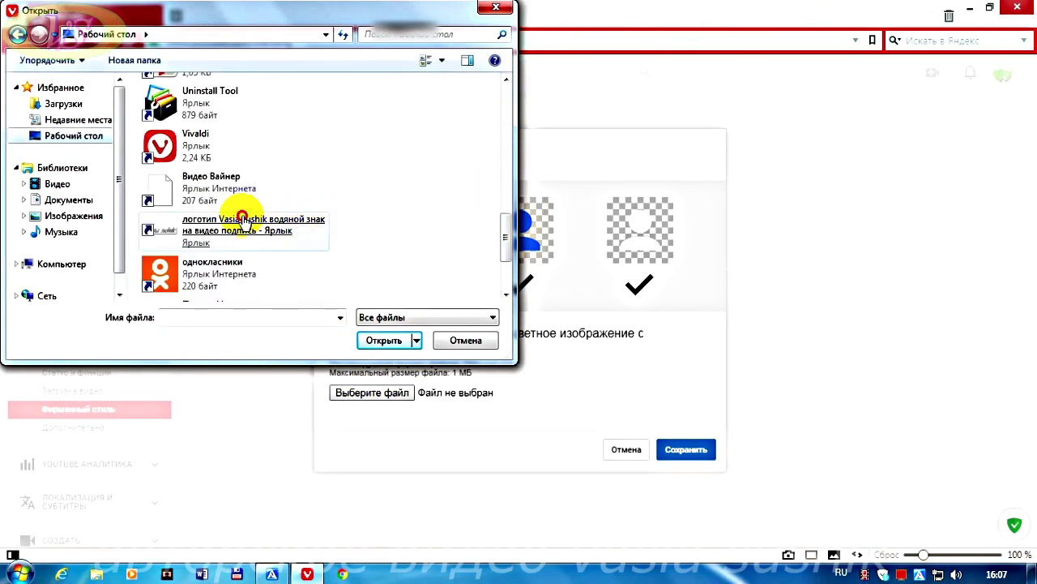
double_click(242, 219)
left_click(687, 451)
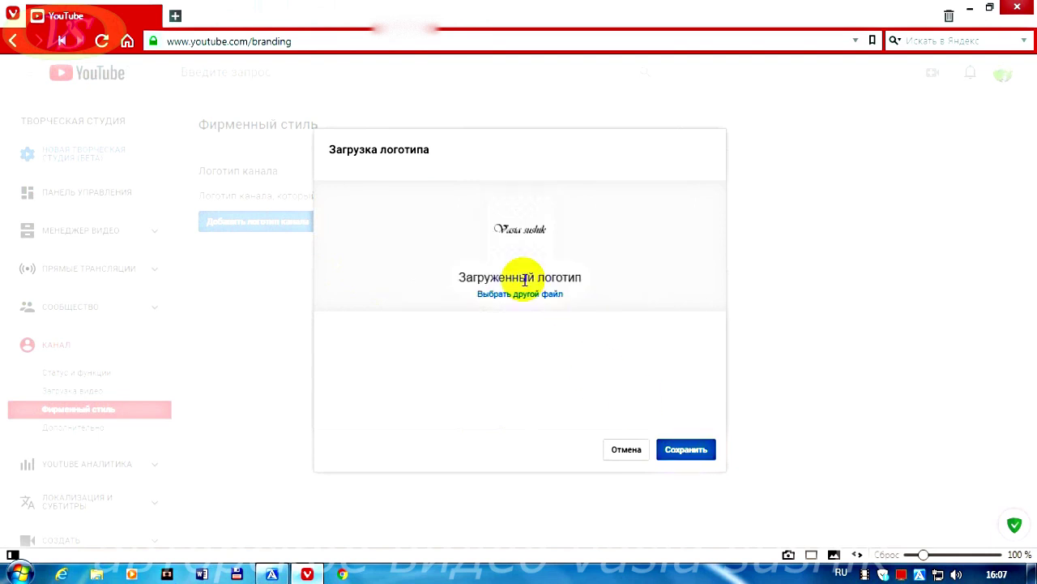
left_click(686, 452)
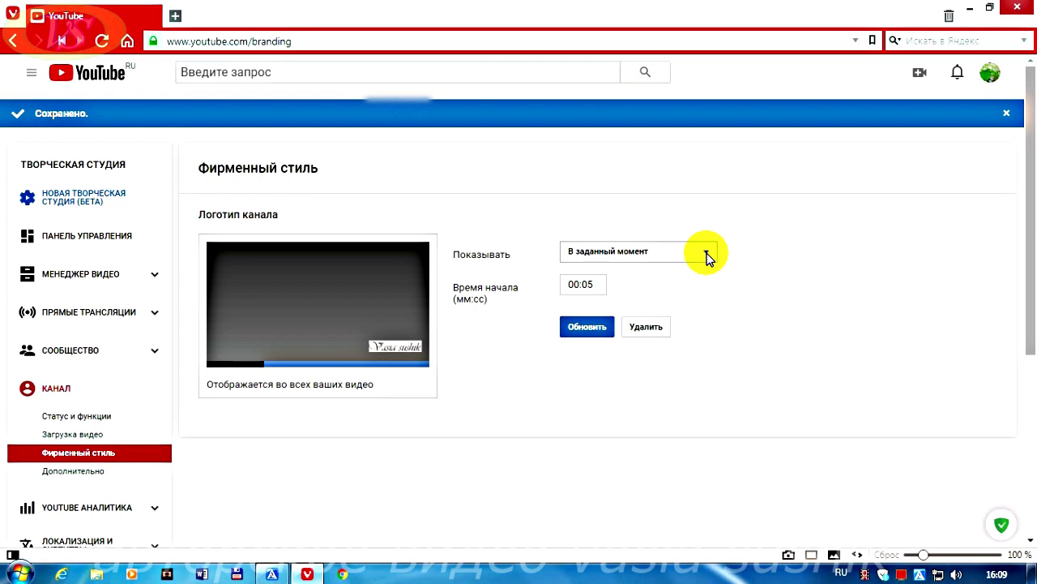
left_click(708, 256)
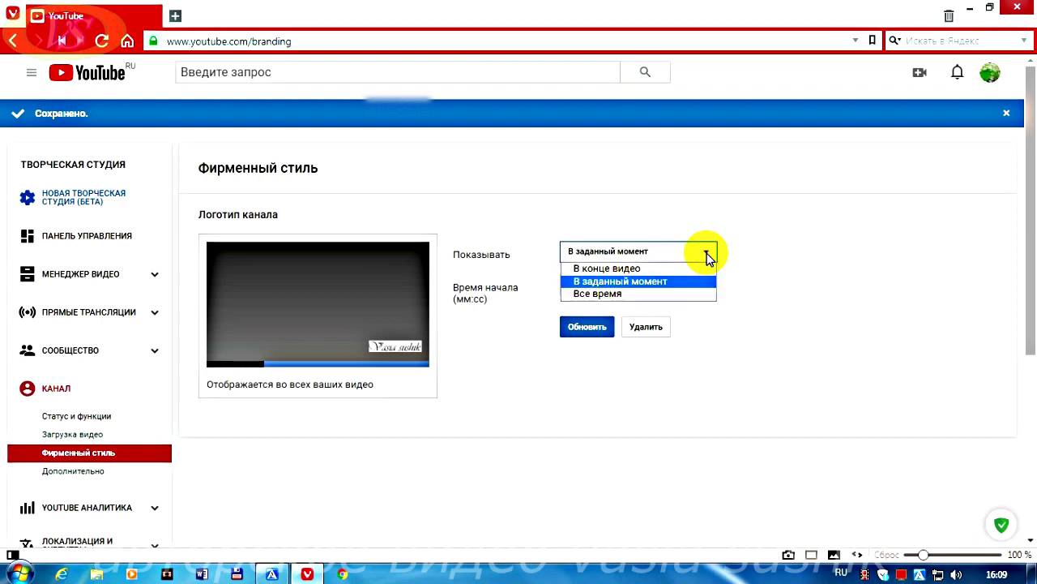
left_click(615, 294)
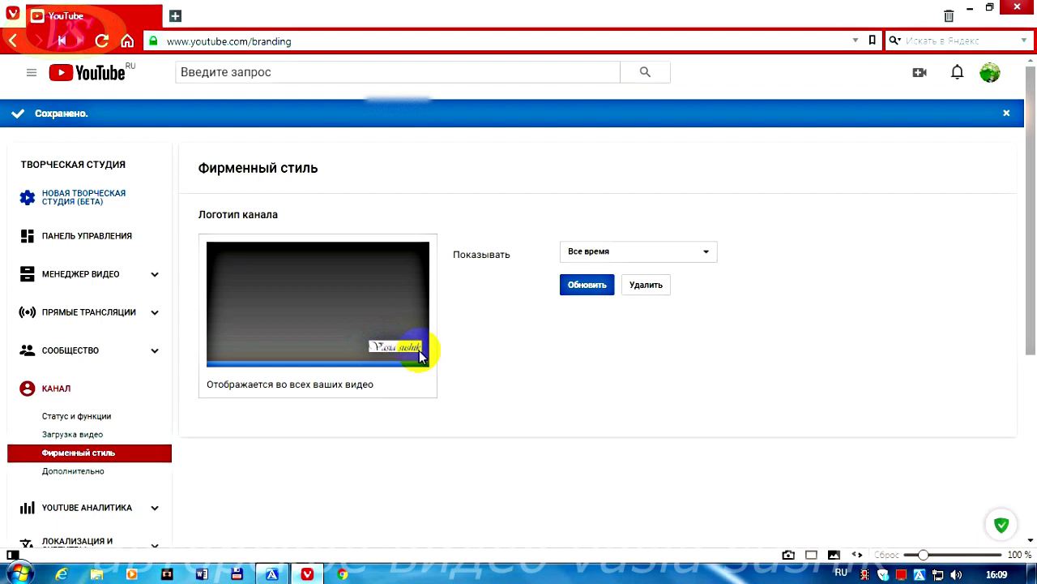
left_click(71, 473)
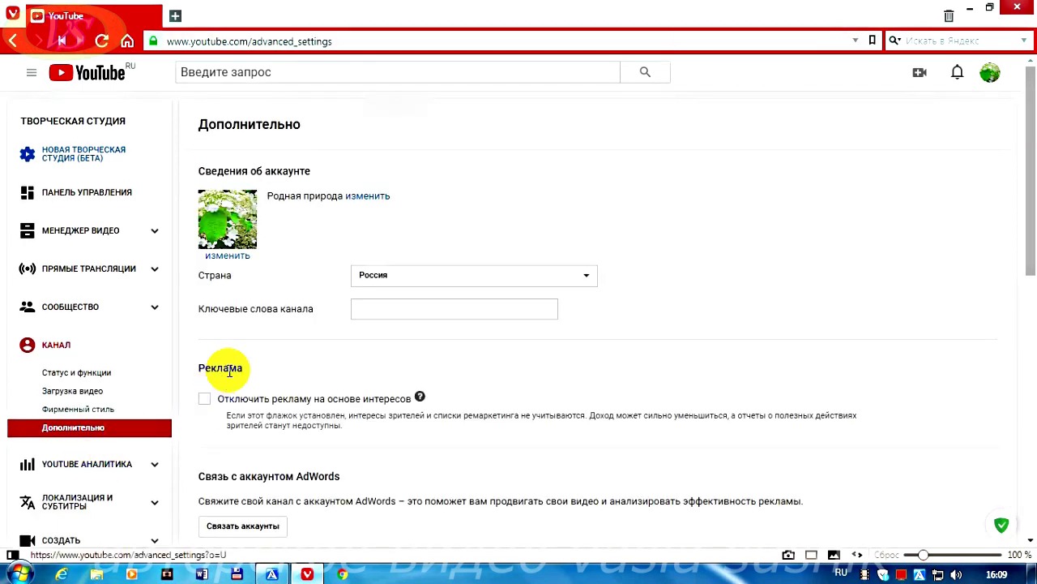
Fill Ключевые слова канала with the nature tag list from autofill suggestions.
left_click(374, 310)
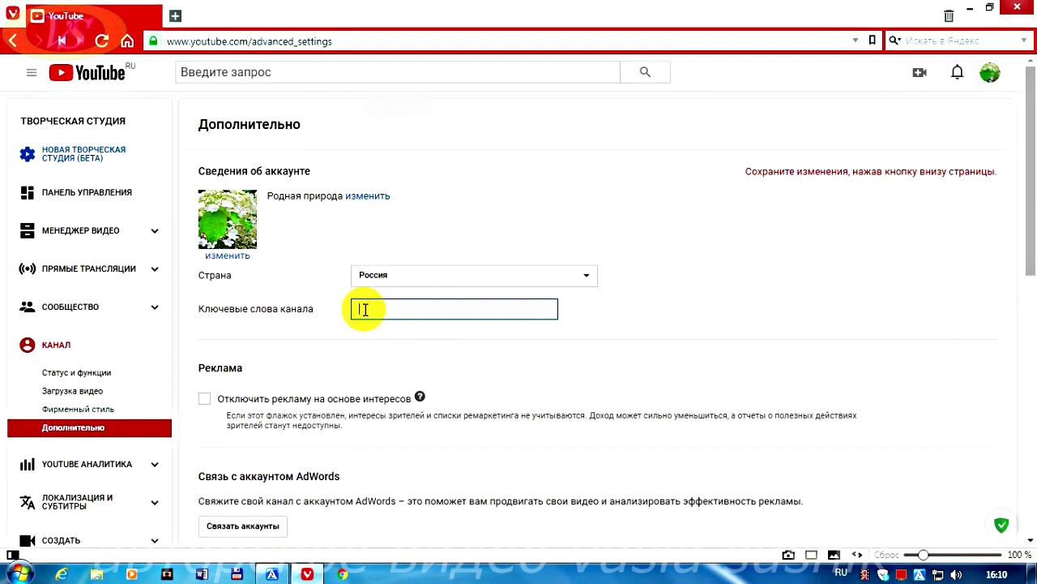
left_click(364, 313)
left_click(369, 329)
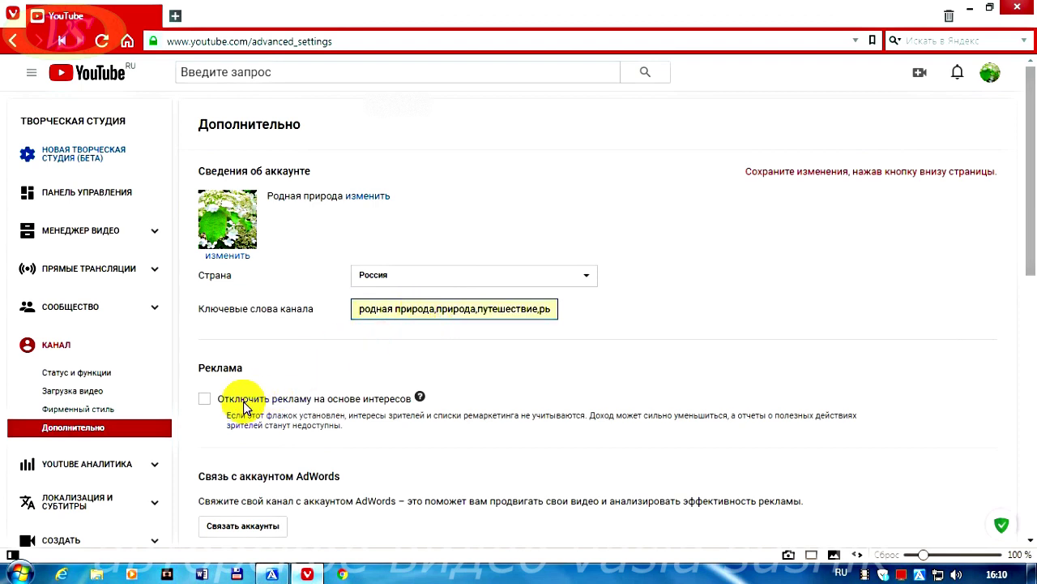
Choose Не показывать число подписчиков and save the advanced channel settings.
scroll(247, 410, "down", 1)
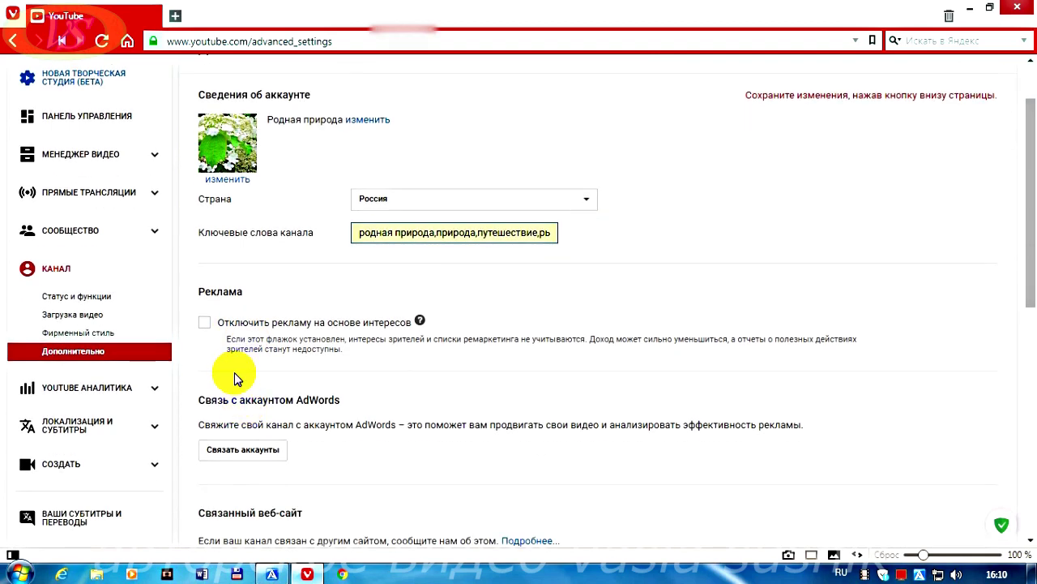
scroll(268, 356, "down", 2)
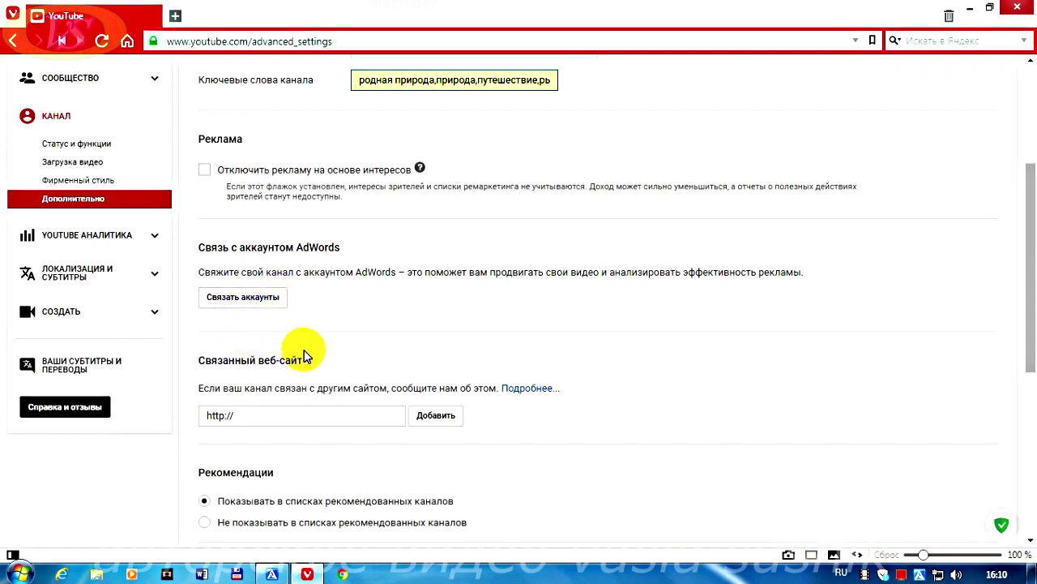
scroll(296, 381, "down", 1)
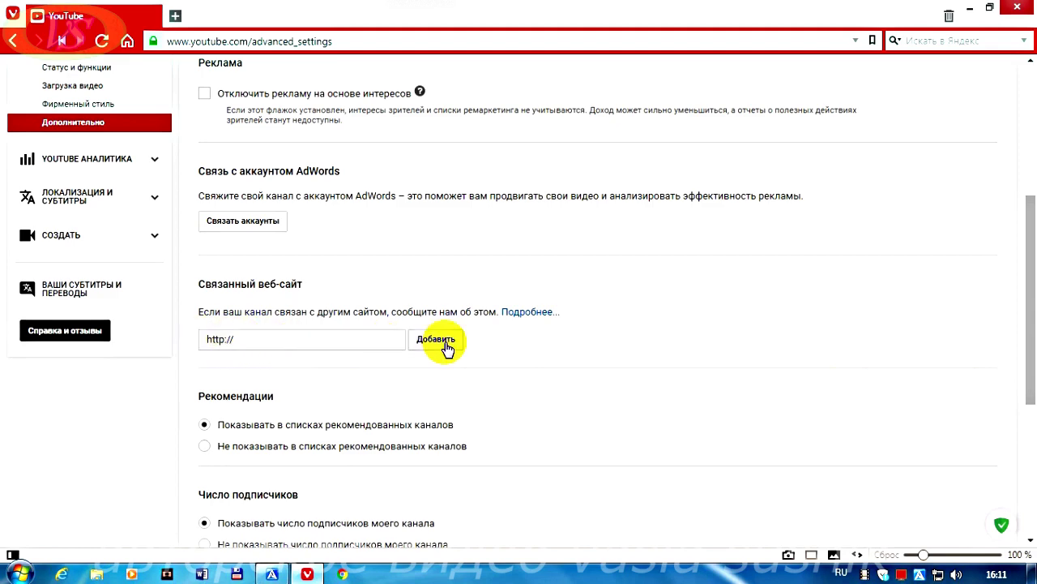
scroll(479, 412, "down", 2)
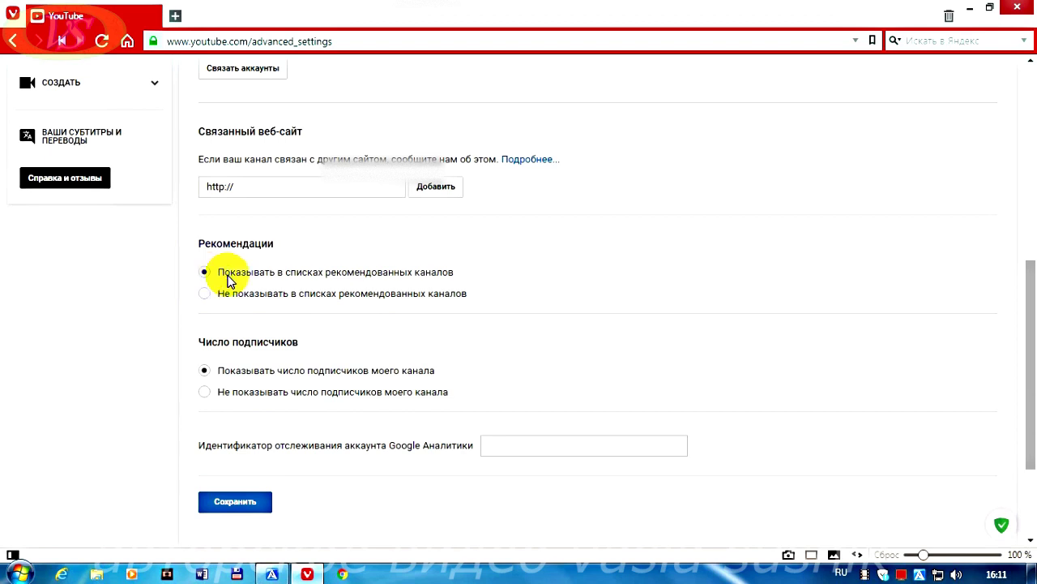
left_click(205, 392)
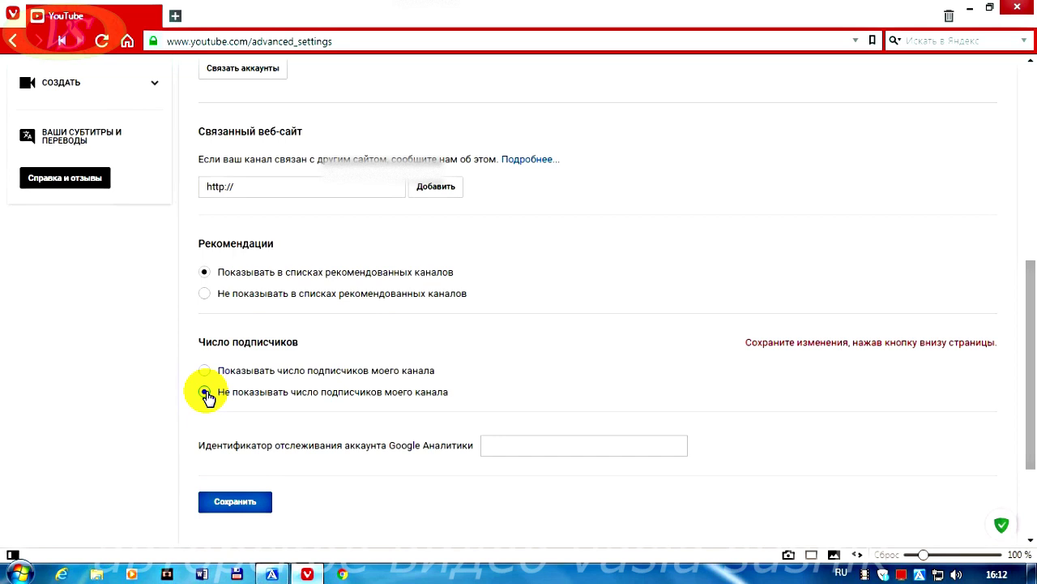
left_click(501, 450)
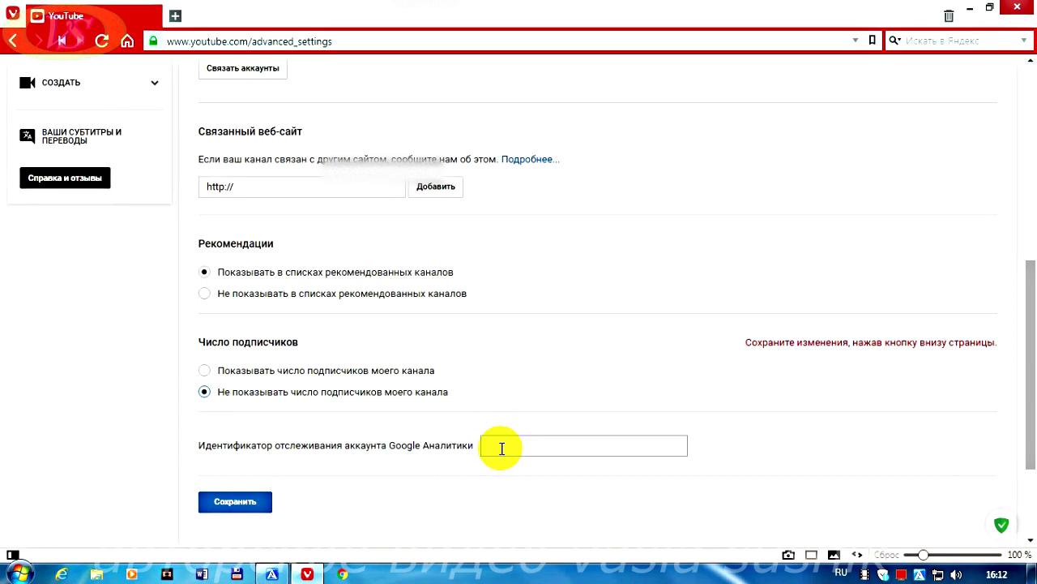
left_click(228, 502)
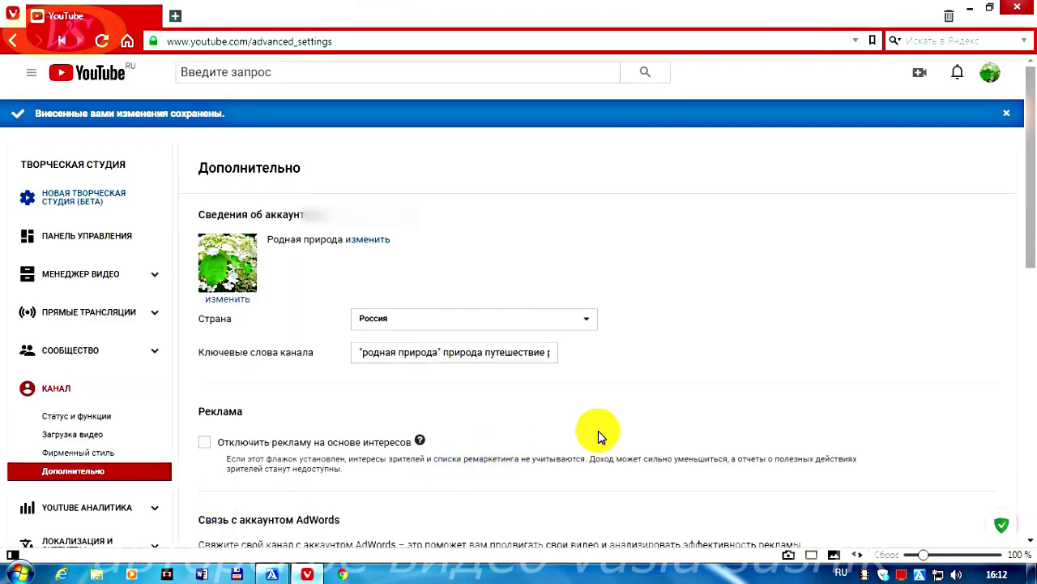
Go to the YouTube account settings for the Родная природа channel via the avatar menu's gear icon.
left_click(992, 77)
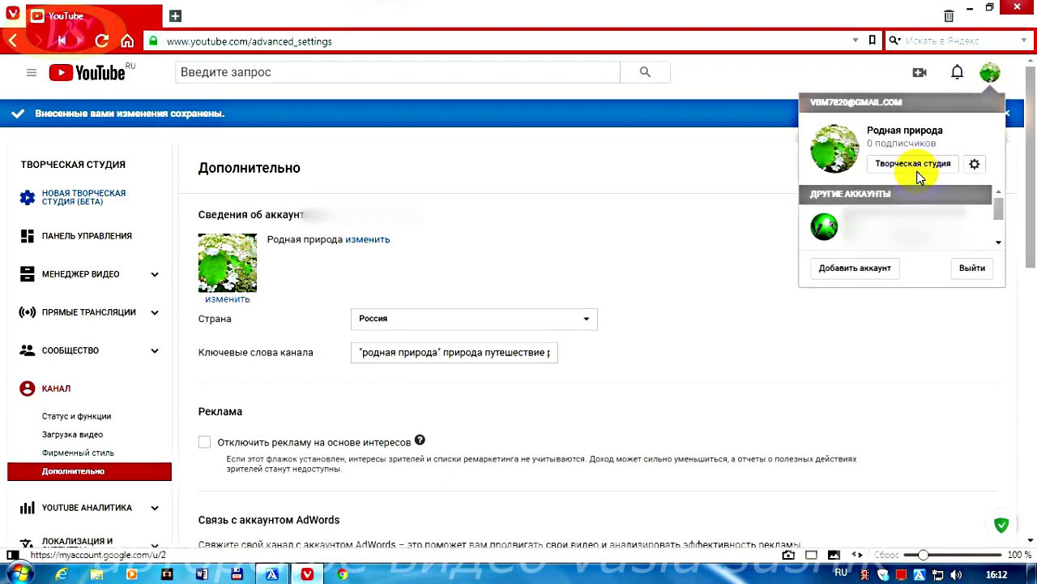
left_click(977, 167)
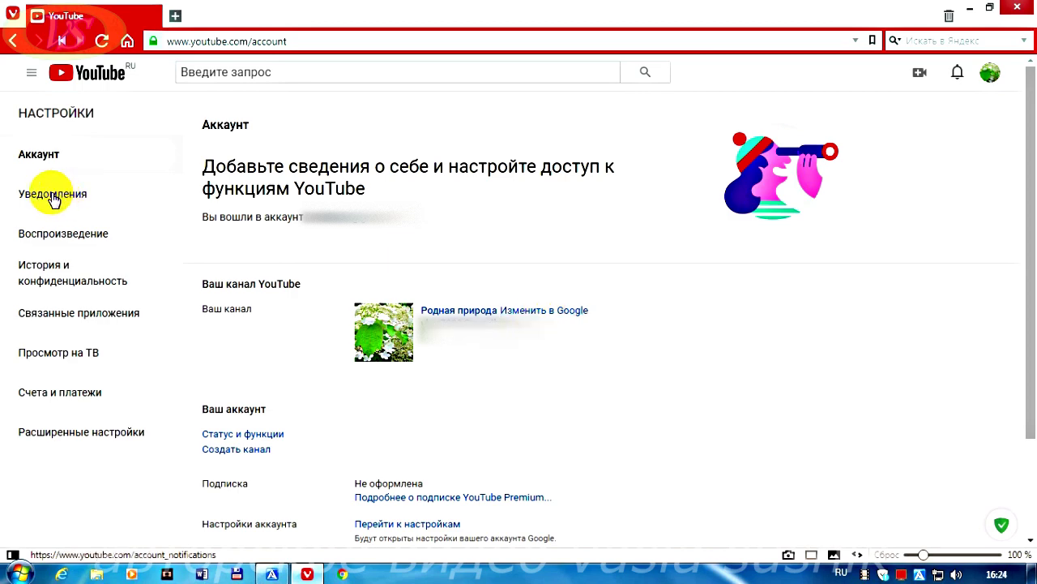
Under Уведомления, choose 'Присылать мне только обязательные уведомления'.
left_click(53, 197)
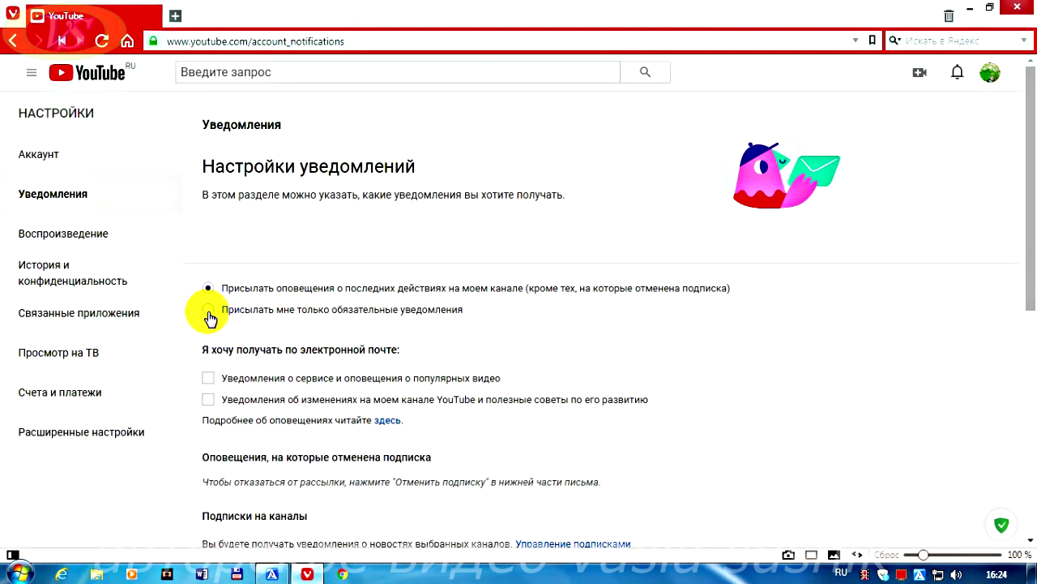
left_click(210, 316)
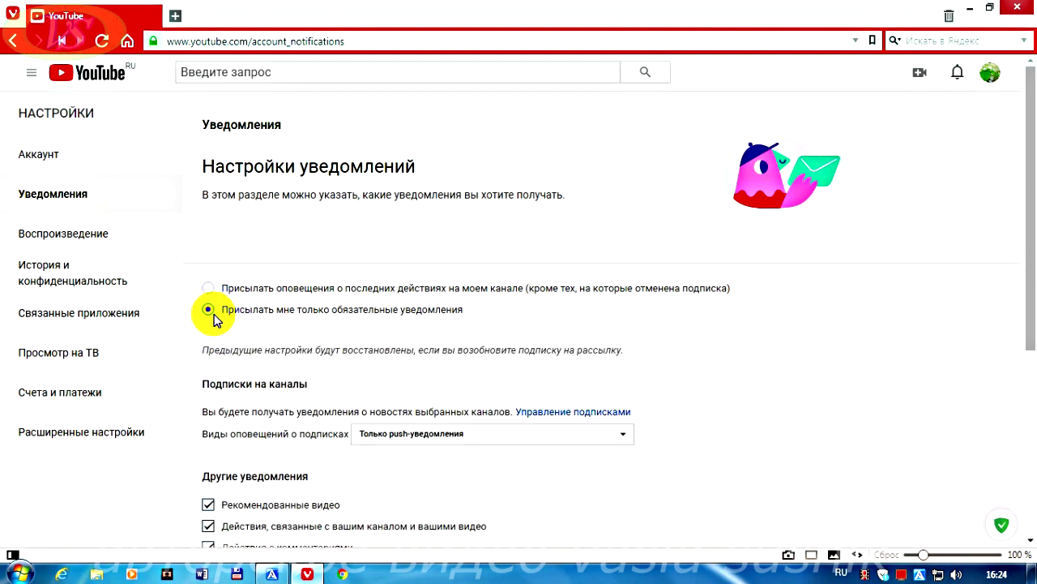
scroll(261, 350, "down", 1)
scroll(261, 350, "down", 3)
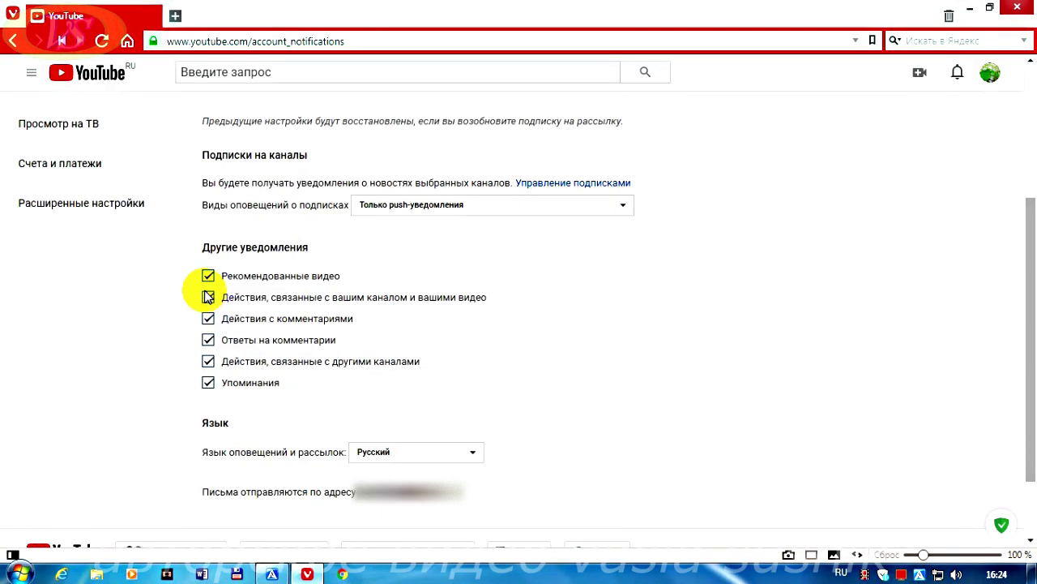